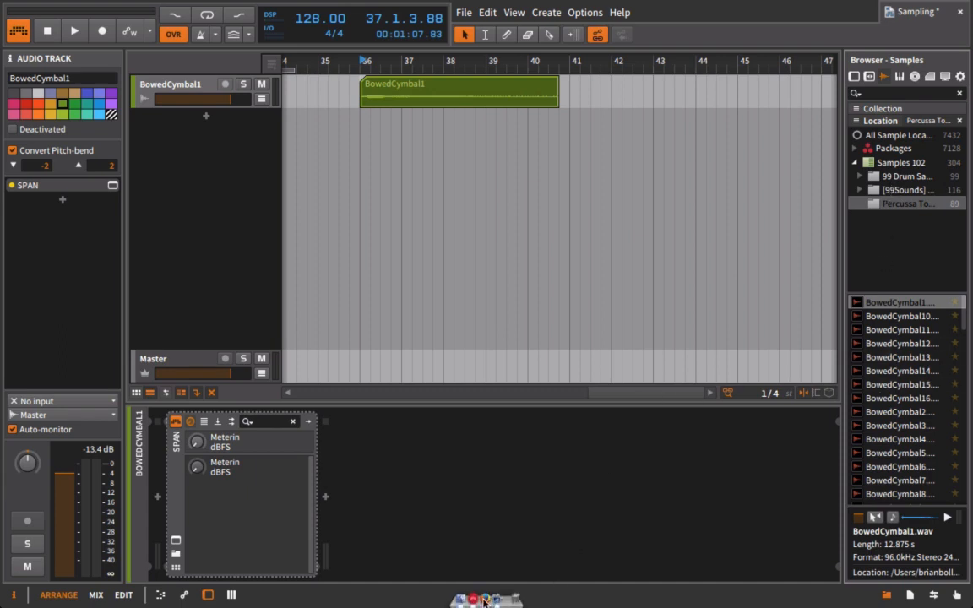
Switch to Firefox to view the Voxengo SPAN product page, then return to Bitwig Studio
left_click(485, 603)
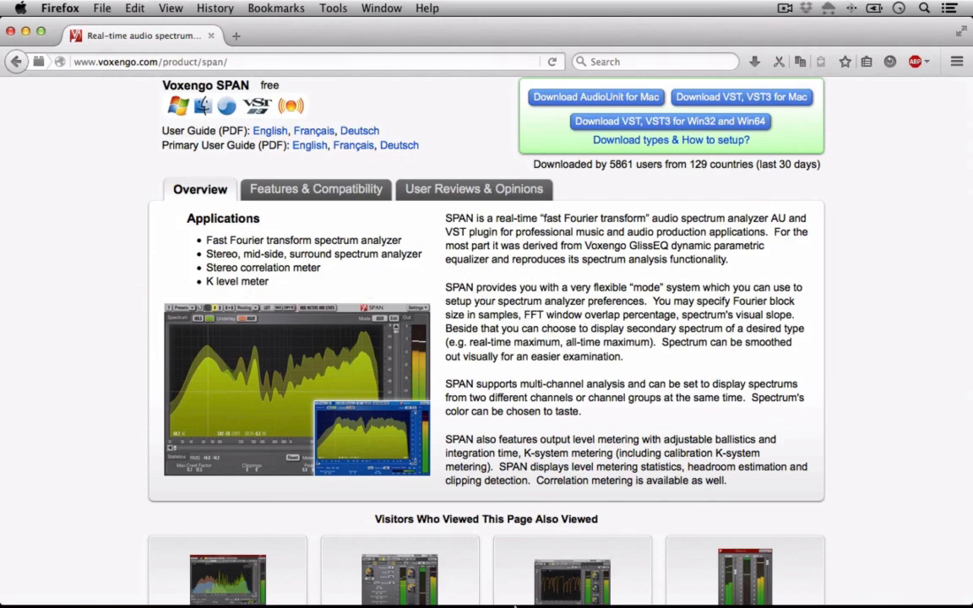
left_click(482, 597)
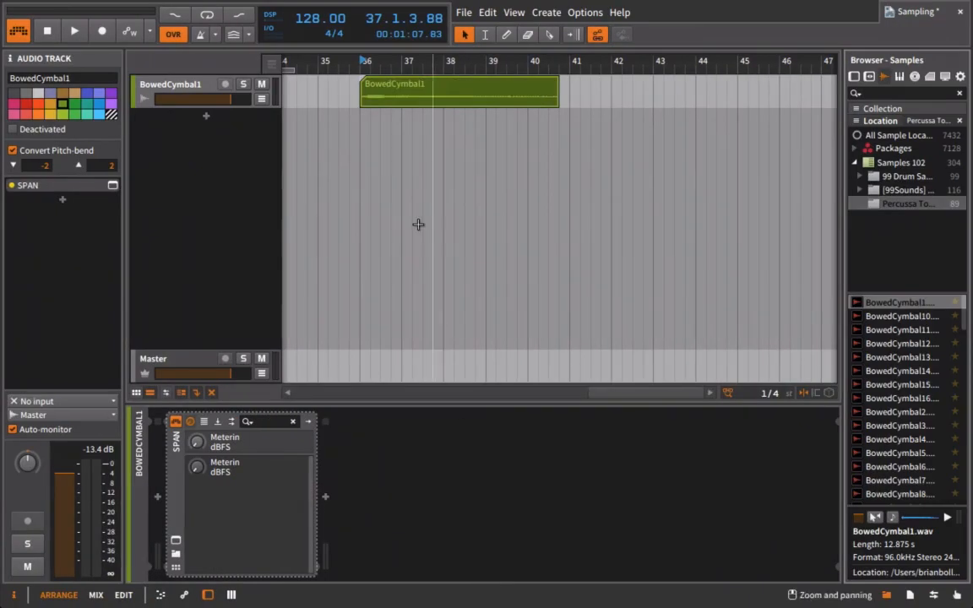
Open the SPAN analyzer on the BowedCymbal1 track, widen its frequency range to 20 Hz–20 kHz, and play the clip through it
left_click(370, 83)
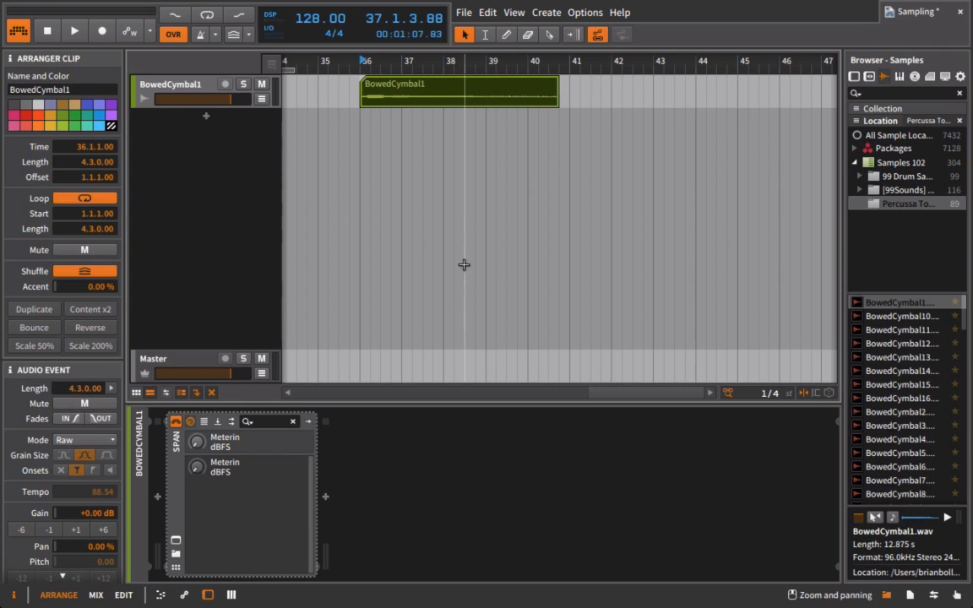
left_click(175, 541)
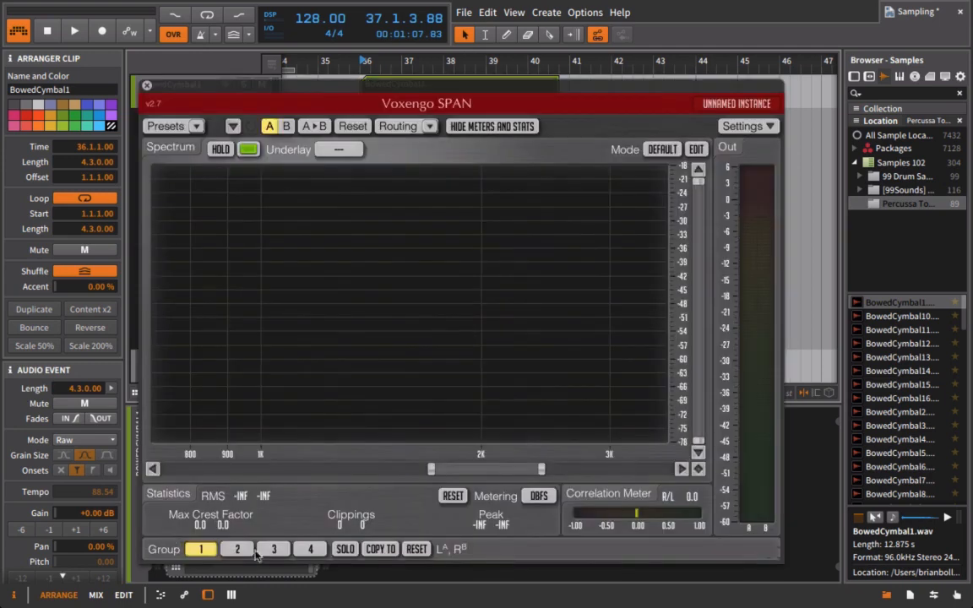
left_click_drag(431, 469, 164, 469)
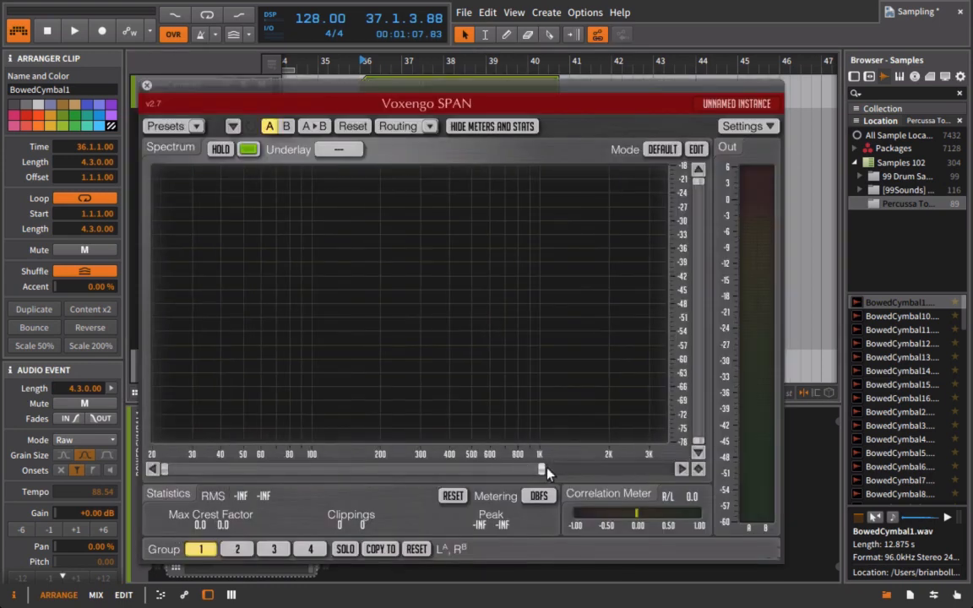
left_click_drag(546, 470, 674, 470)
key("space")
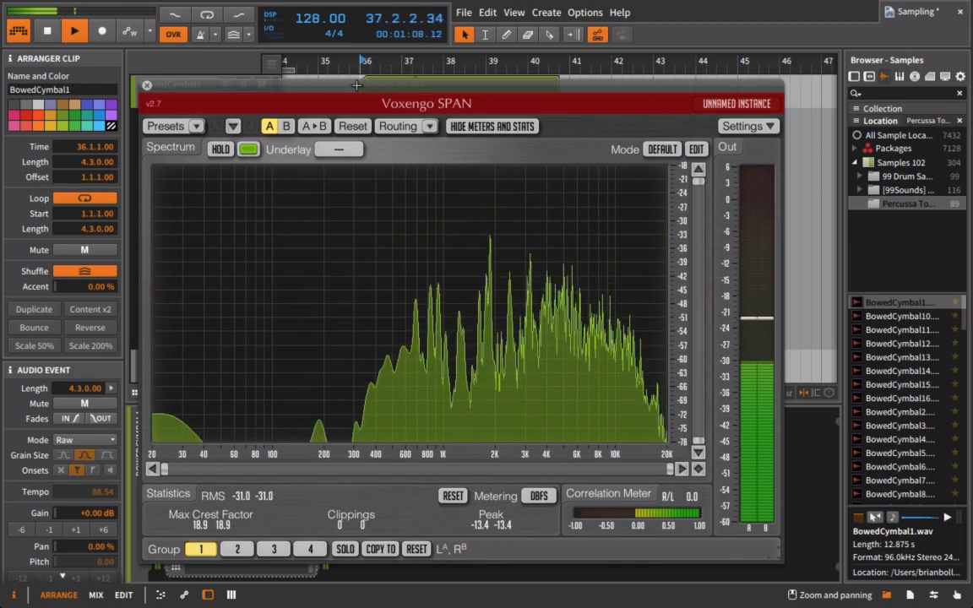
key("space")
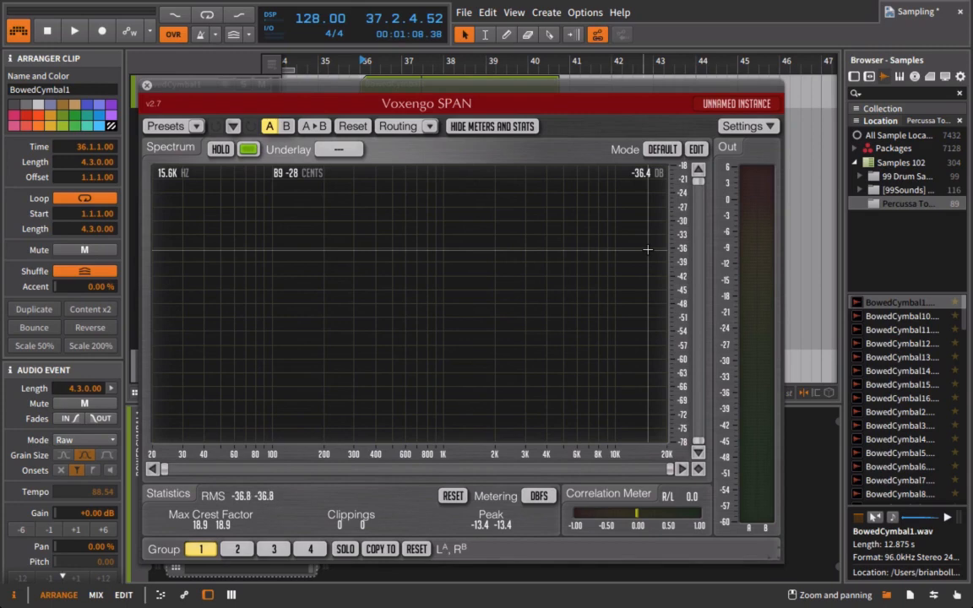
Replay the cymbal clip with SPAN's spectrum Hold on, examine the frequency and note of the strongest peak, and close the analyzer
key("space")
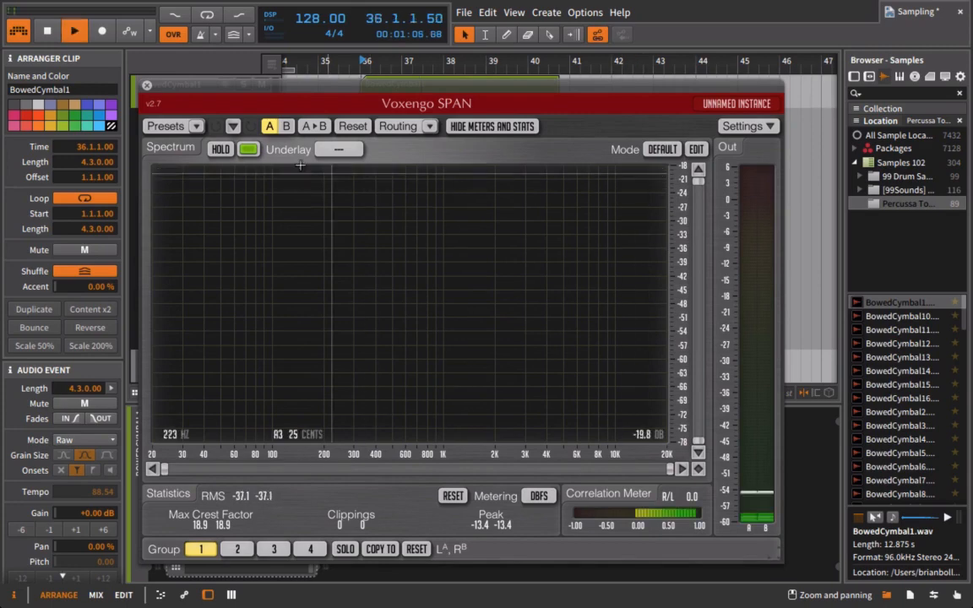
left_click(221, 150)
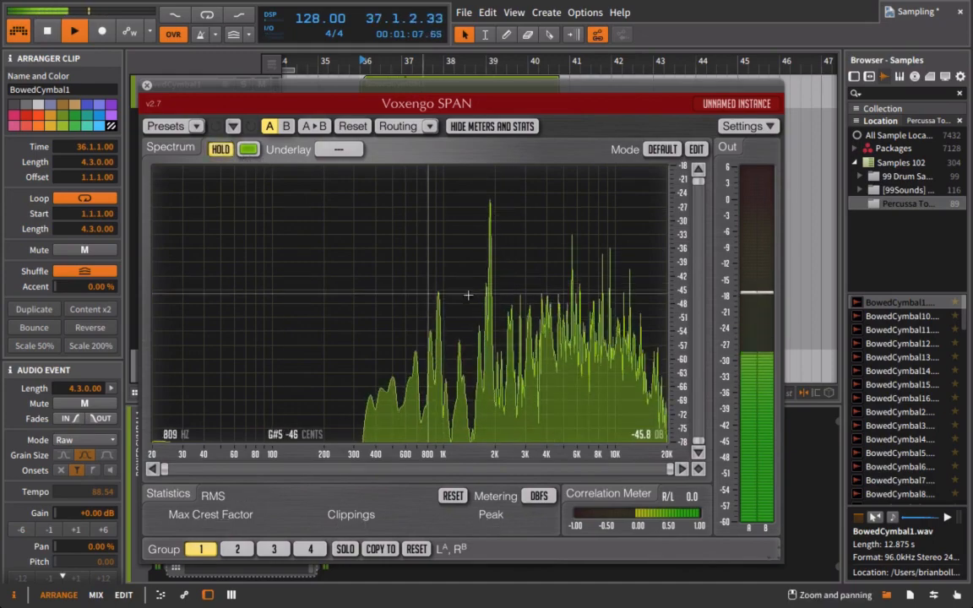
left_click_drag(164, 469, 447, 469)
left_click_drag(474, 471, 436, 470)
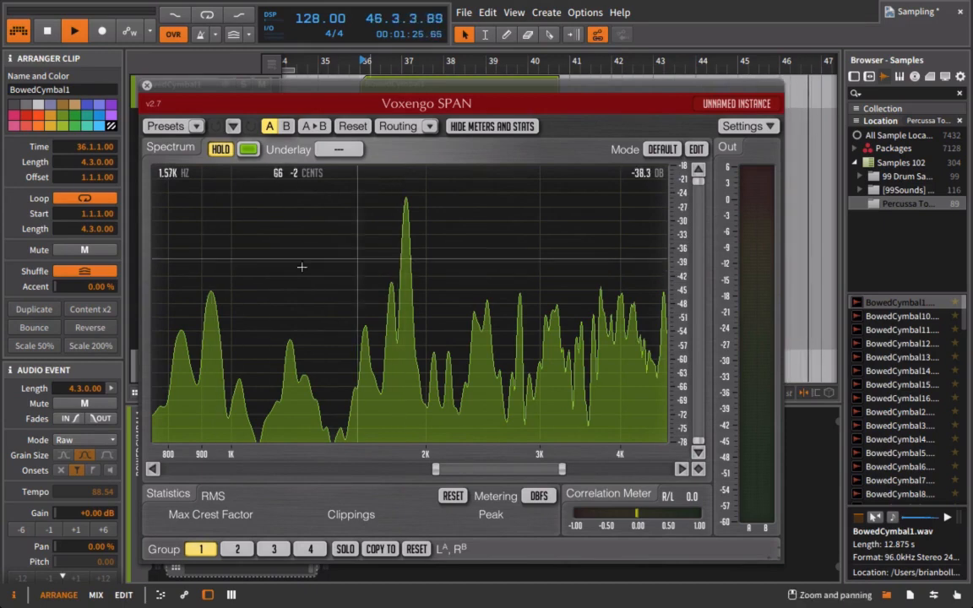
left_click_drag(435, 470, 377, 471)
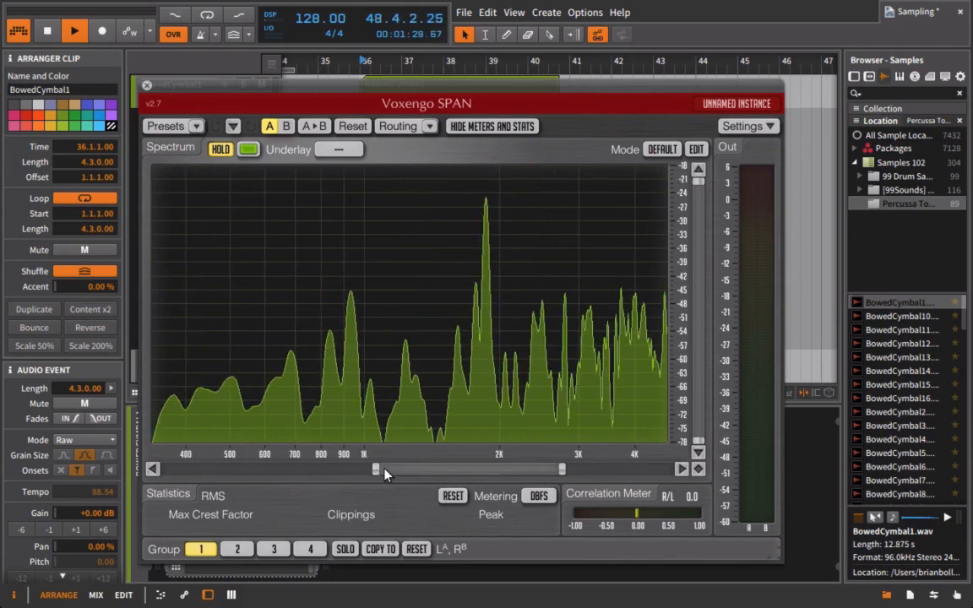
left_click_drag(562, 469, 670, 469)
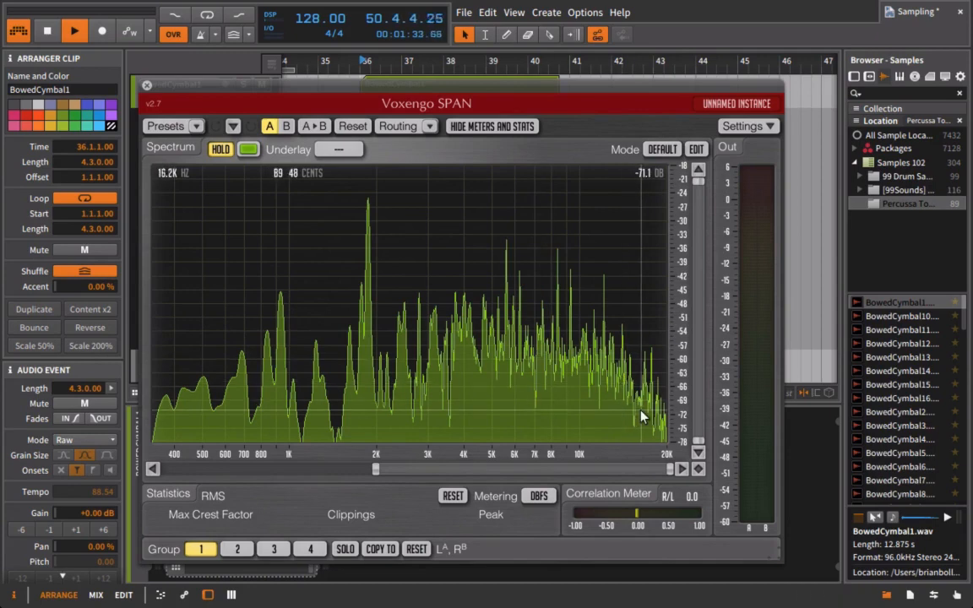
left_click(147, 86)
key("space")
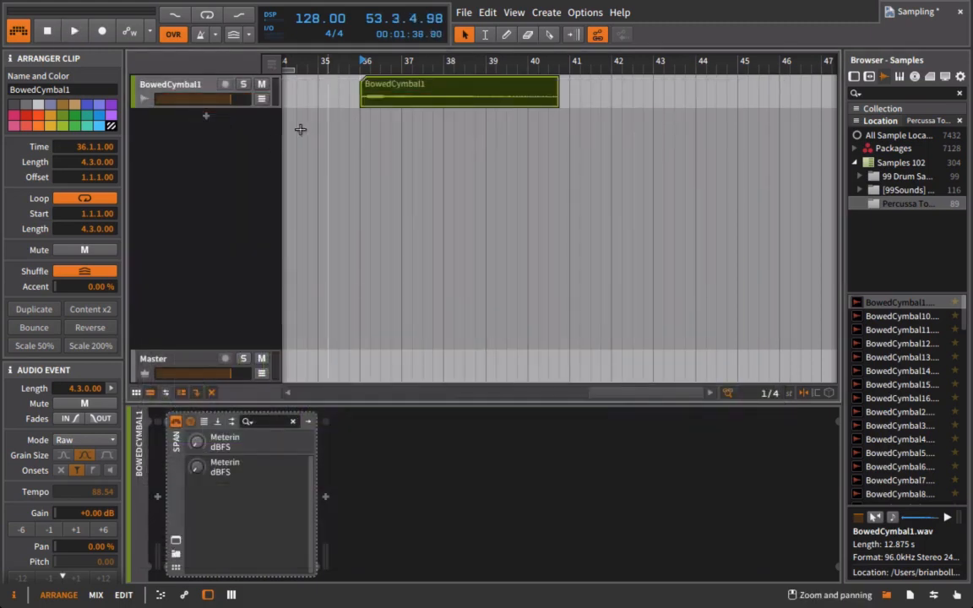
Add the TX16Wx sampler on a new track and load the BowedCymbal1 sample onto its keyboard map
left_click(855, 76)
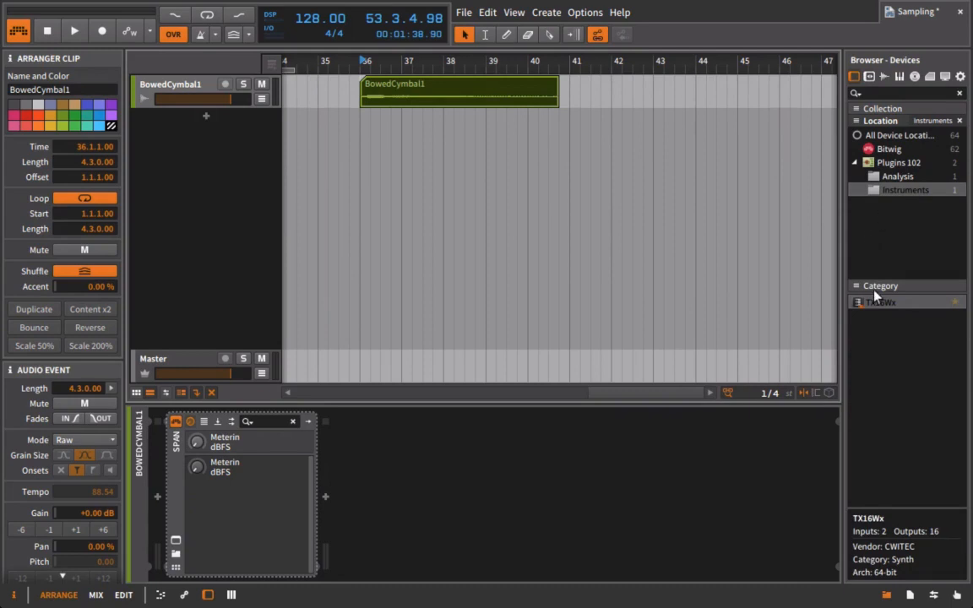
left_click_drag(881, 305, 235, 156)
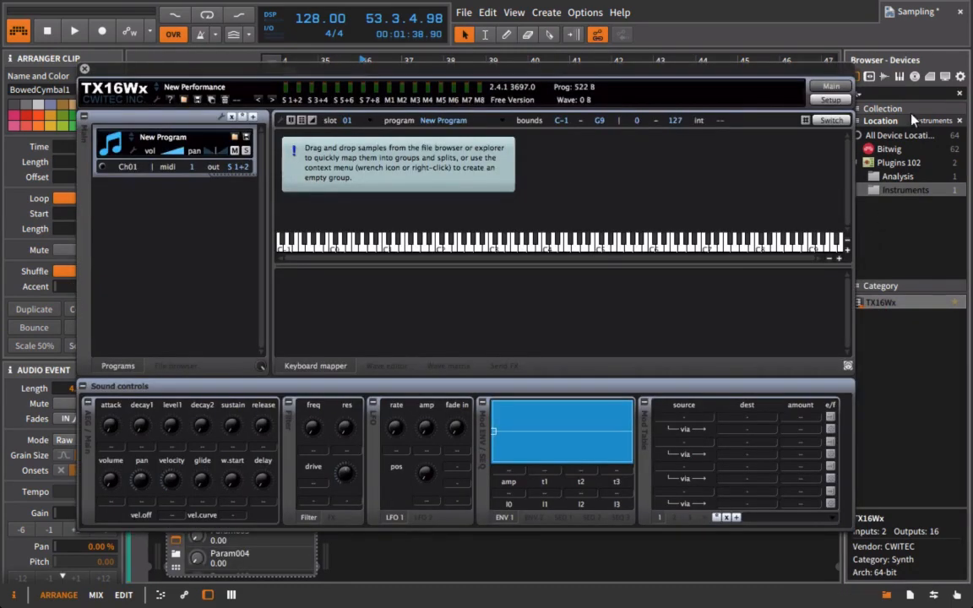
left_click(885, 78)
scroll(917, 305, "down", 1)
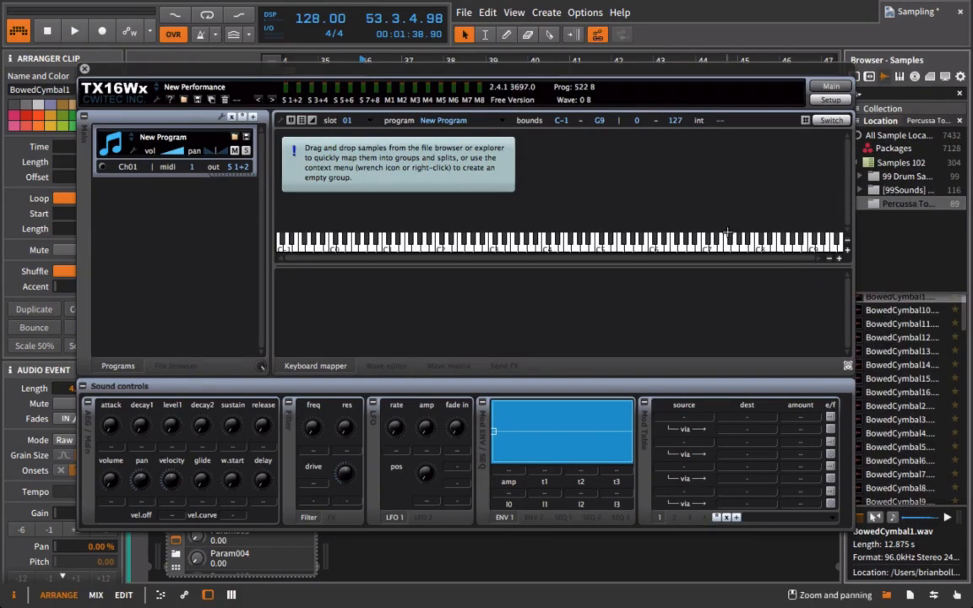
scroll(902, 316, "up", 1)
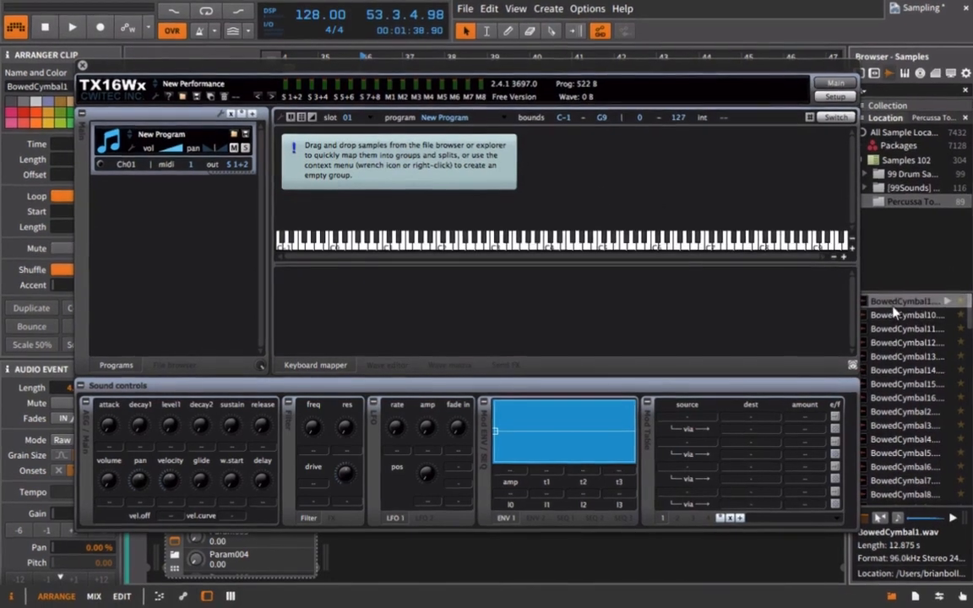
left_click_drag(892, 306, 575, 182)
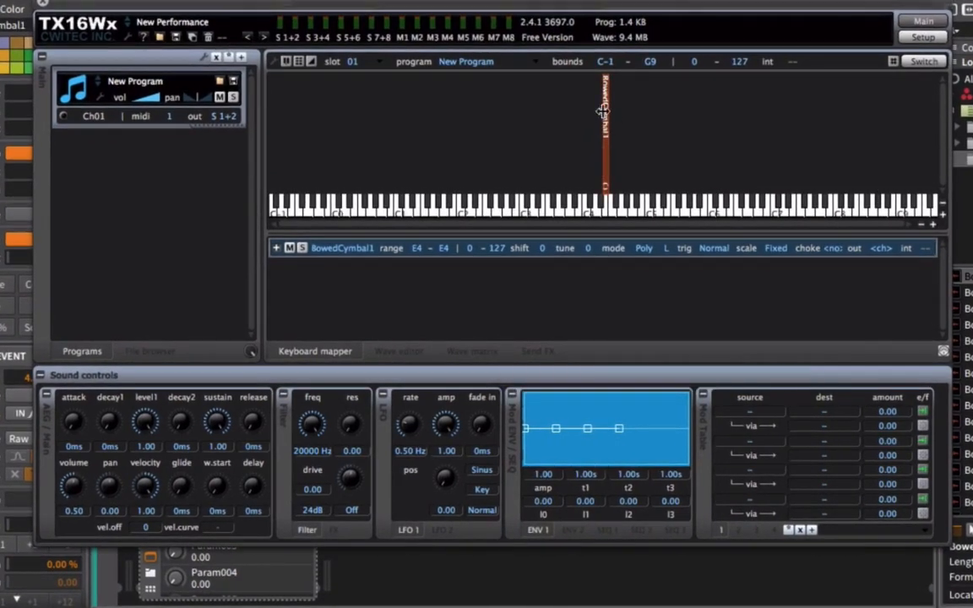
Extend the BowedCymbal1 group's key range on the keyboard map to G#0–G7
left_click_drag(606, 109, 718, 112)
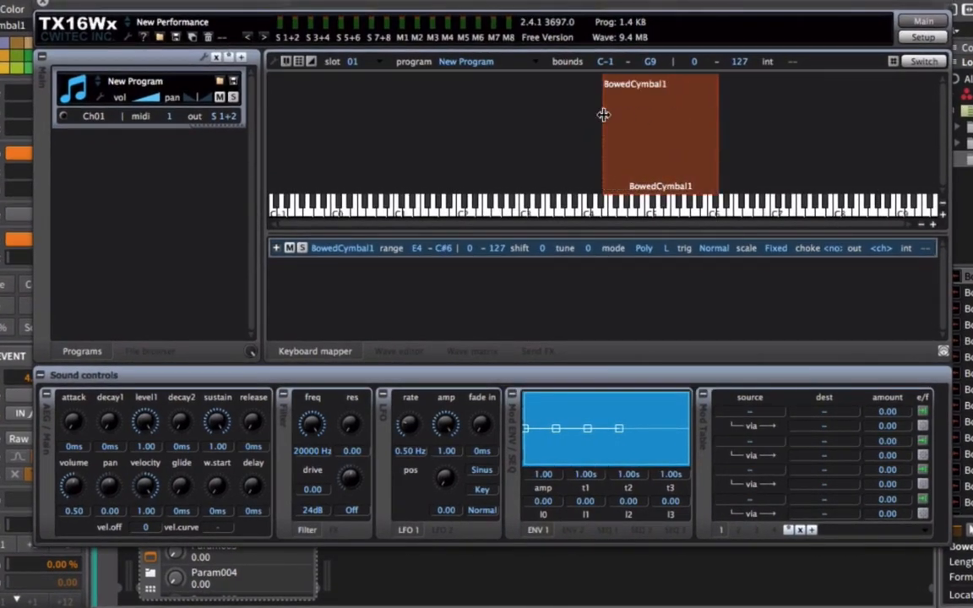
left_click_drag(606, 113, 373, 118)
left_click_drag(719, 130, 802, 138)
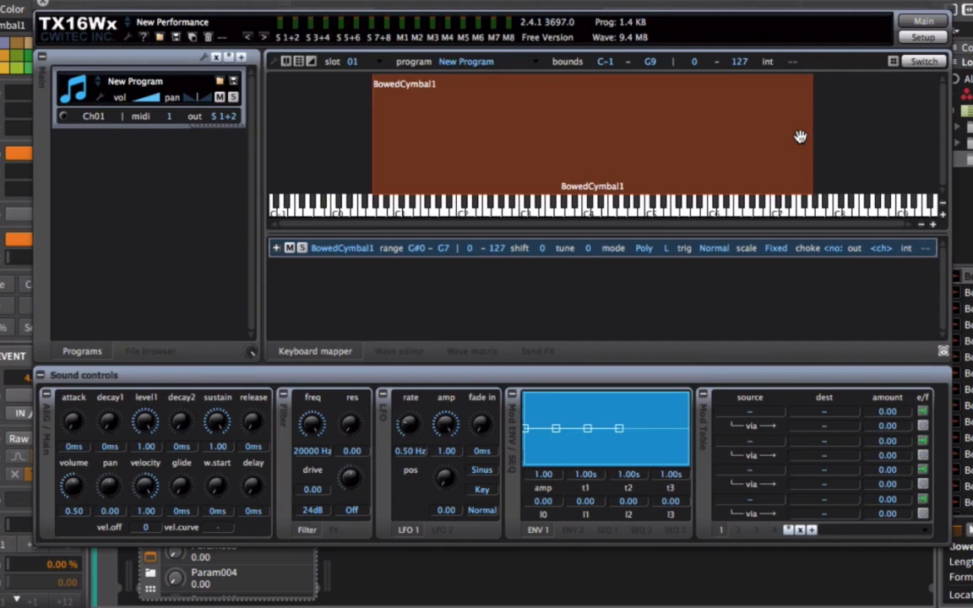
Set the root note of the BowedCymbal1 wave to A#5
left_click(409, 353)
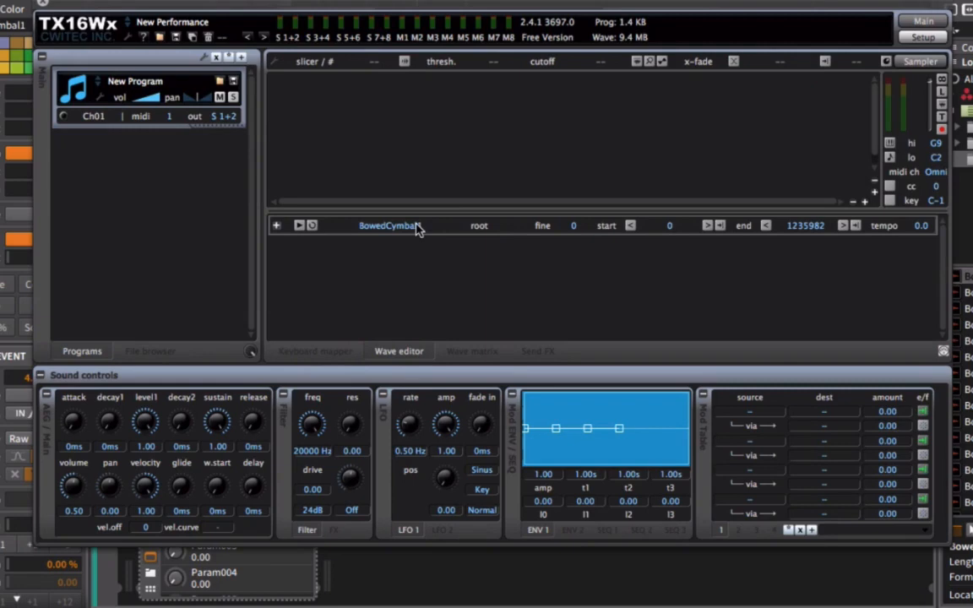
double_click(416, 228)
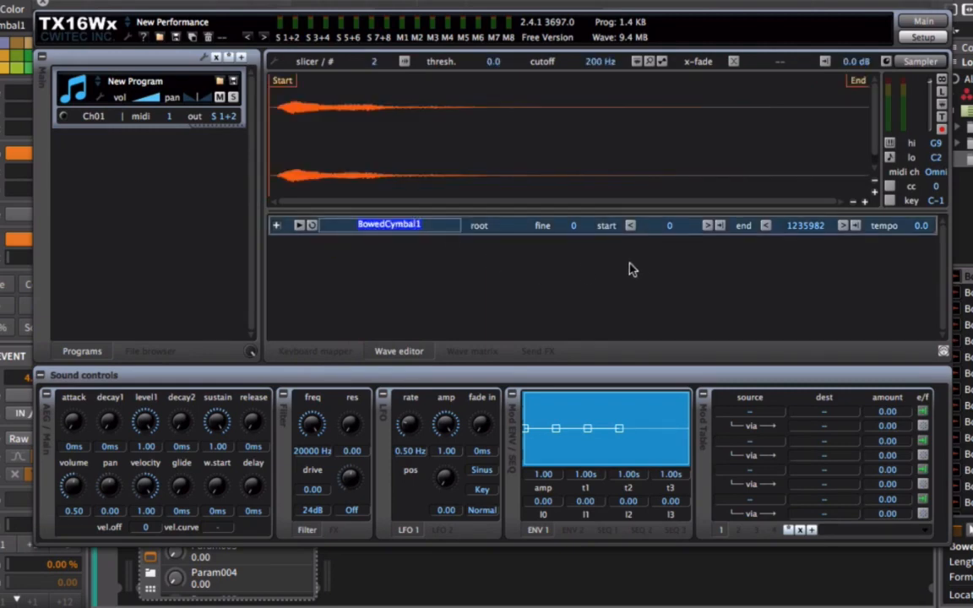
left_click(504, 230)
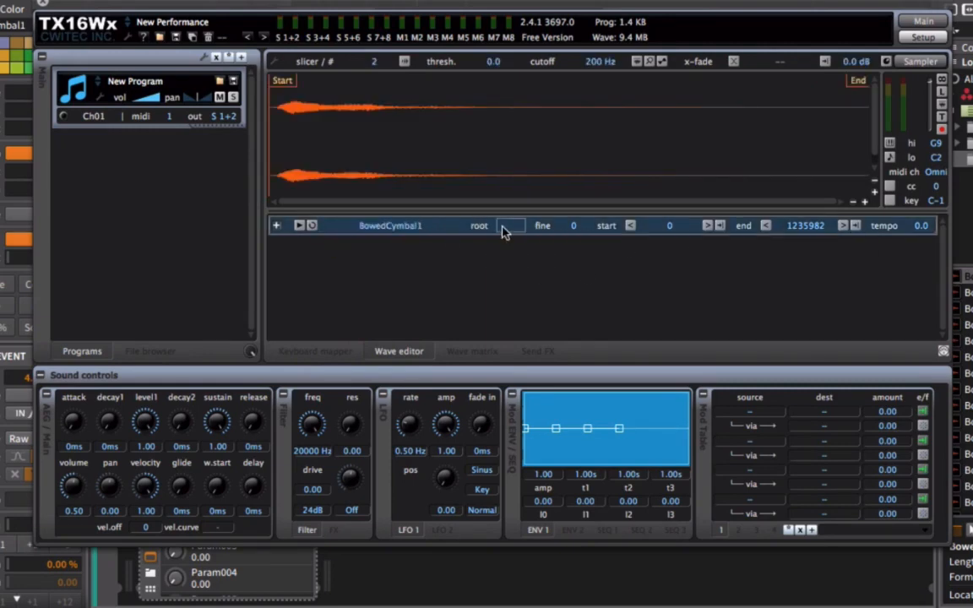
left_click_drag(524, 230, 385, 228)
Set the BowedCymbal1 group's pitch scale to Normal and check the wave's root note
left_click(315, 350)
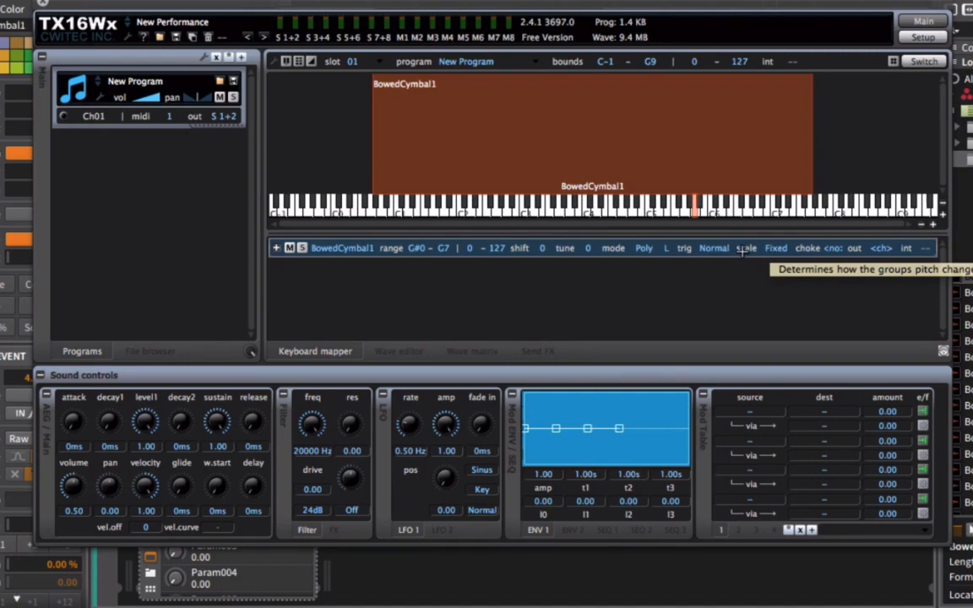
left_click(776, 249)
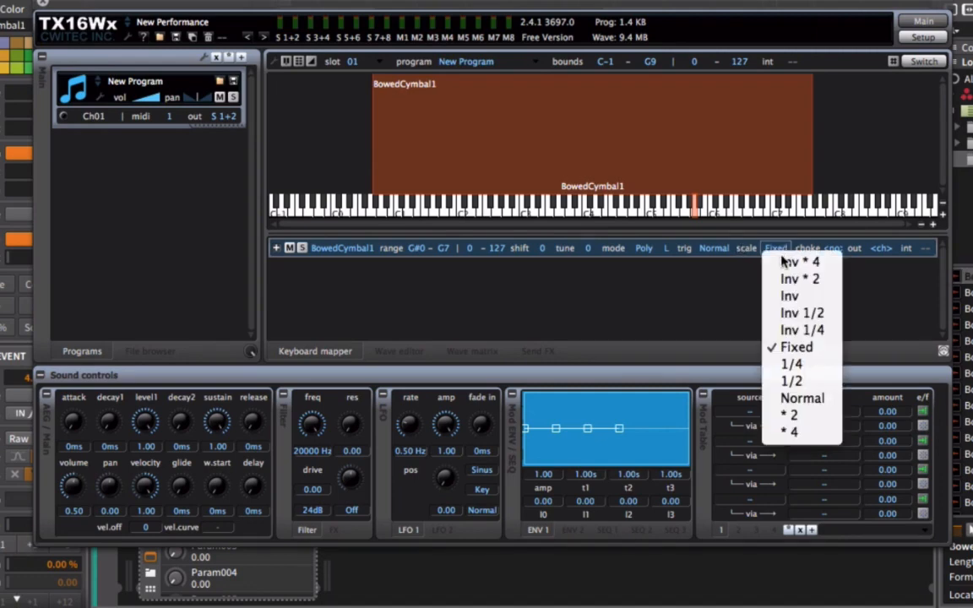
left_click(821, 397)
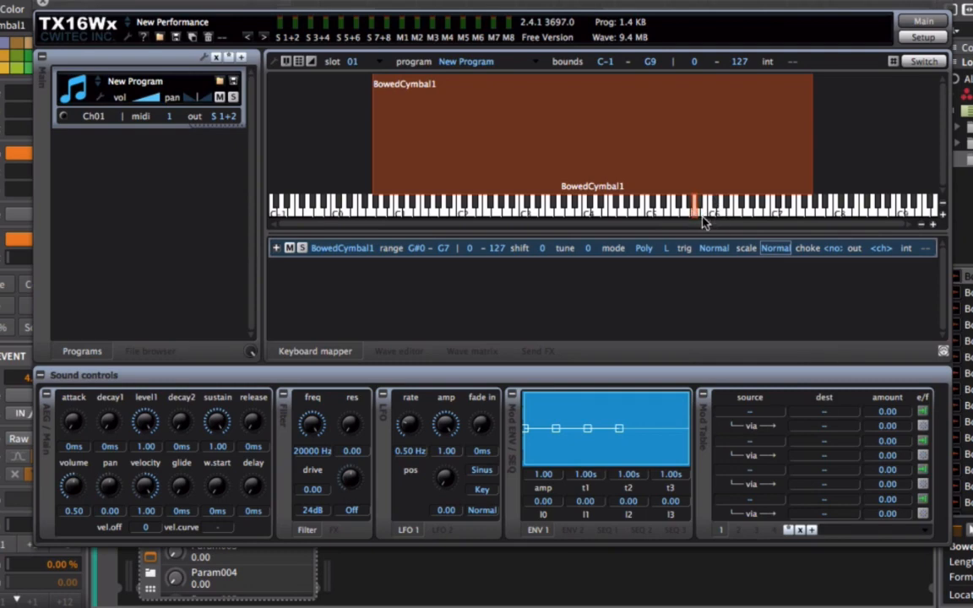
left_click(397, 350)
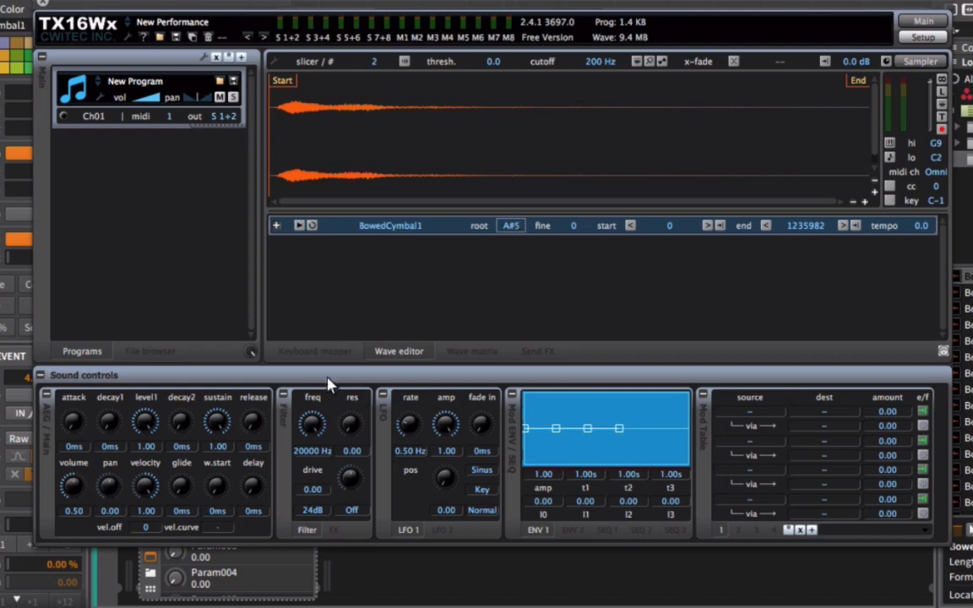
left_click(320, 352)
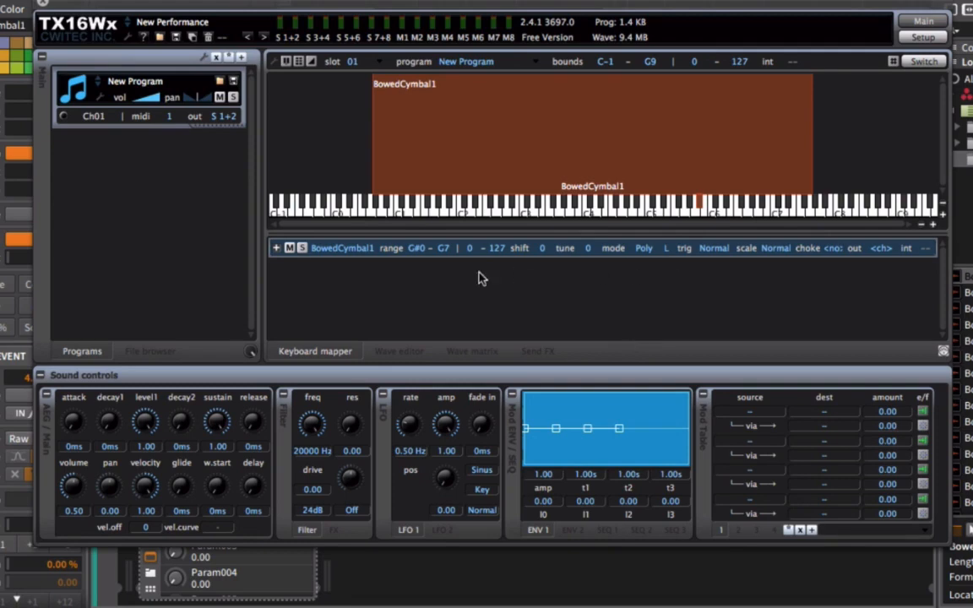
Move the BowedCymbal1 wave's start marker past the slow fade-in to about sample 42849
left_click(387, 355)
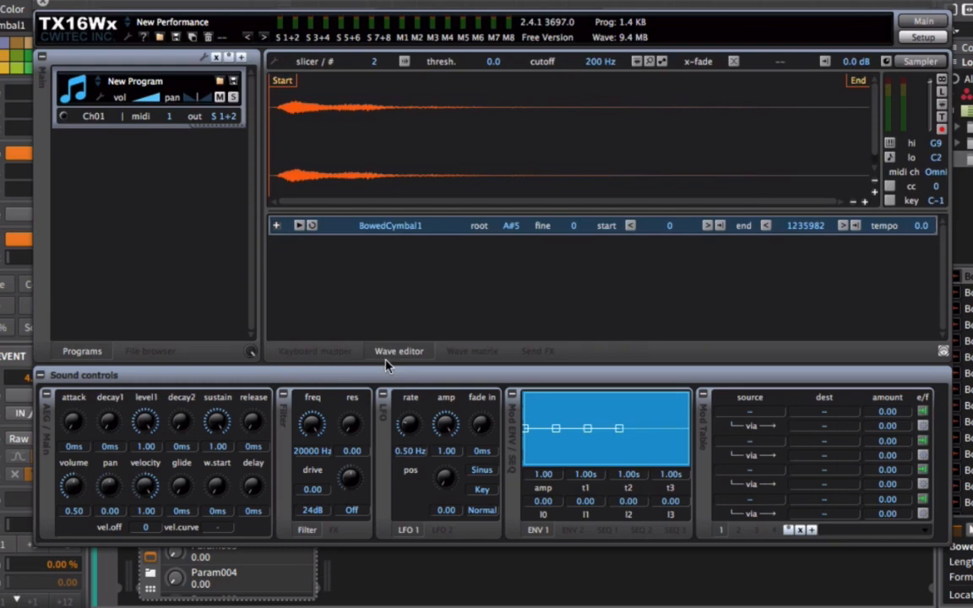
left_click(864, 201)
left_click_drag(282, 80, 315, 82)
scroll(319, 82, "up", 5)
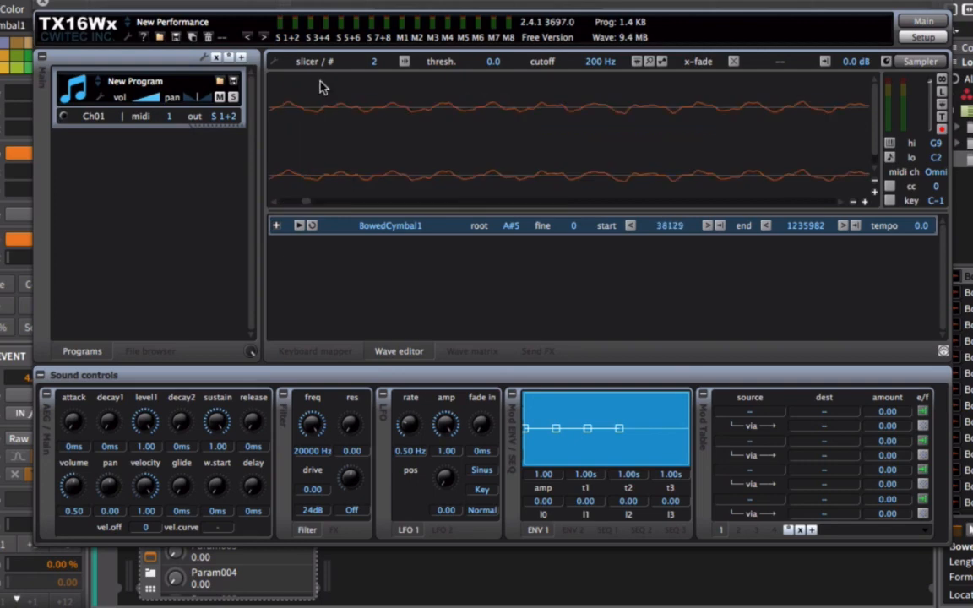
left_click(853, 202)
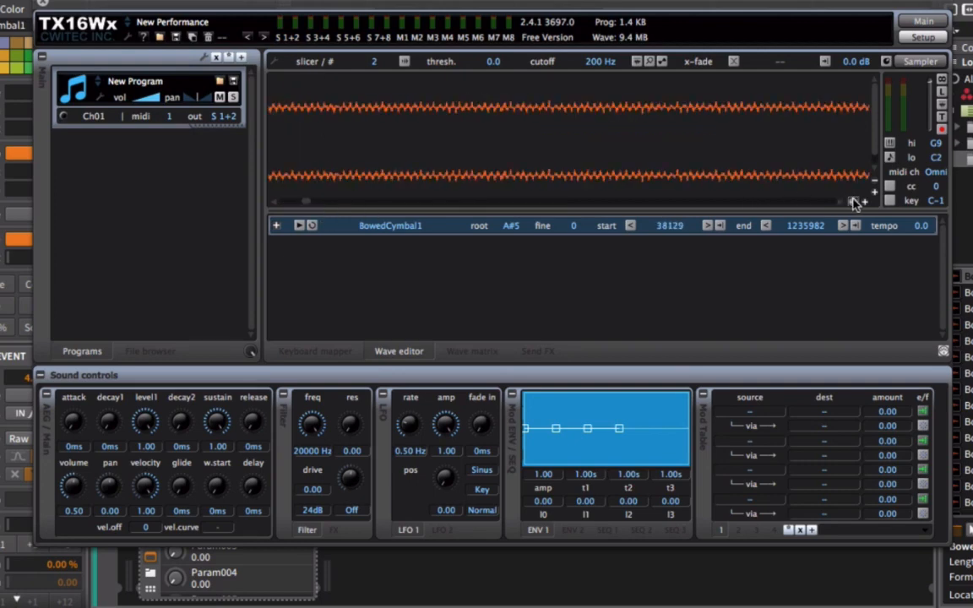
left_click(854, 202)
left_click(854, 203)
left_click(854, 203)
left_click(854, 202)
left_click(854, 202)
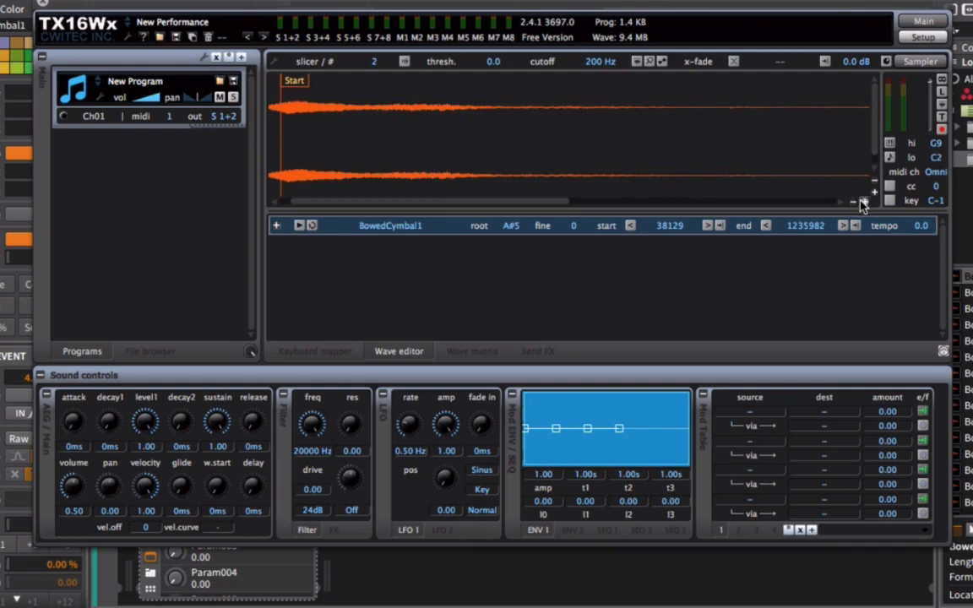
left_click(862, 202)
left_click(862, 202)
left_click_drag(332, 203, 302, 203)
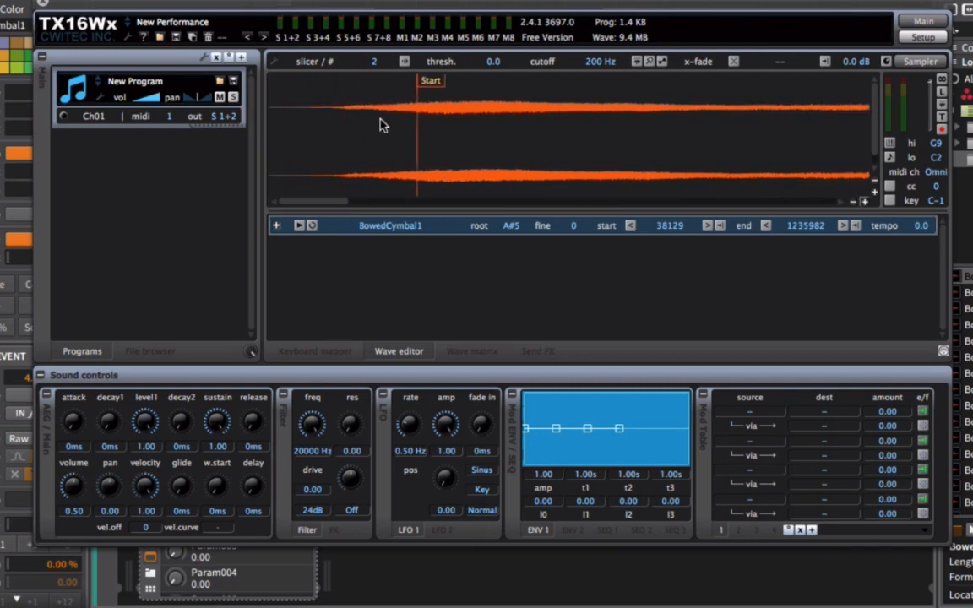
left_click_drag(419, 84, 438, 87)
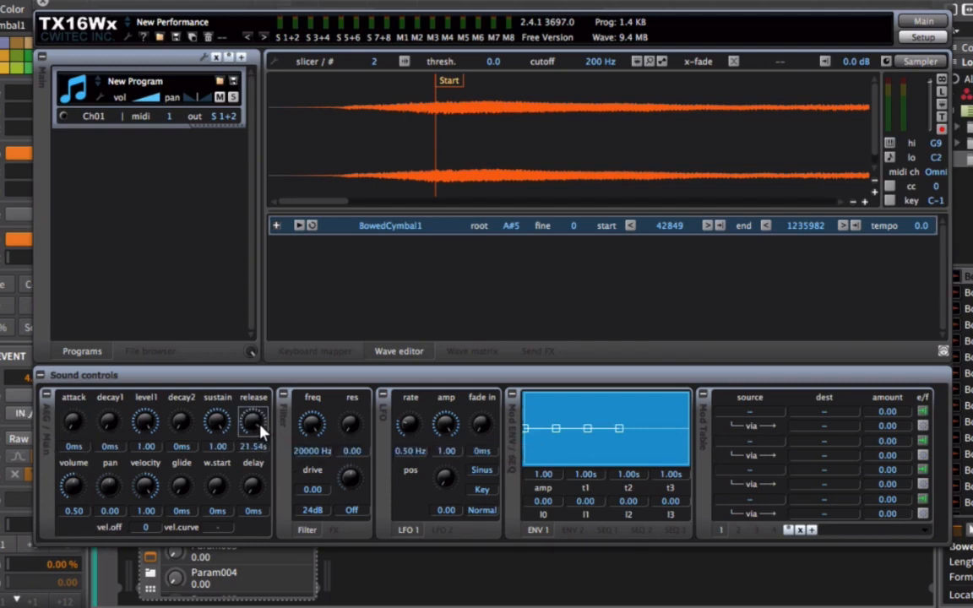
Set the amplitude envelope's release time to about 653 ms
mouse_move(260, 424)
left_mouse_down()
mouse_move(241, 414)
mouse_move(211, 325)
left_mouse_up()
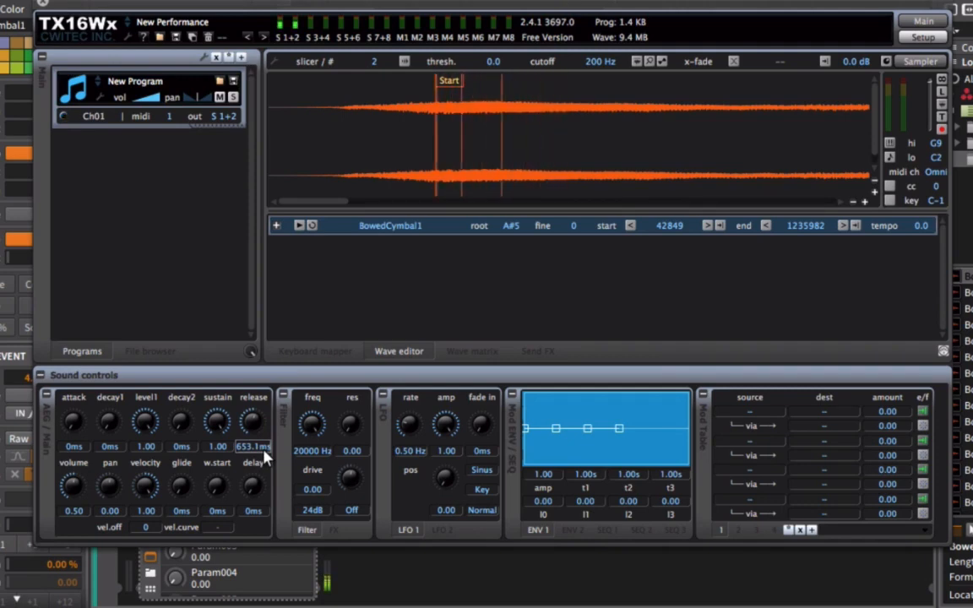
Set the BowedCymbal1 group's play mode to Mono and the amplitude envelope's attack to about 1.59 ms
left_click(315, 351)
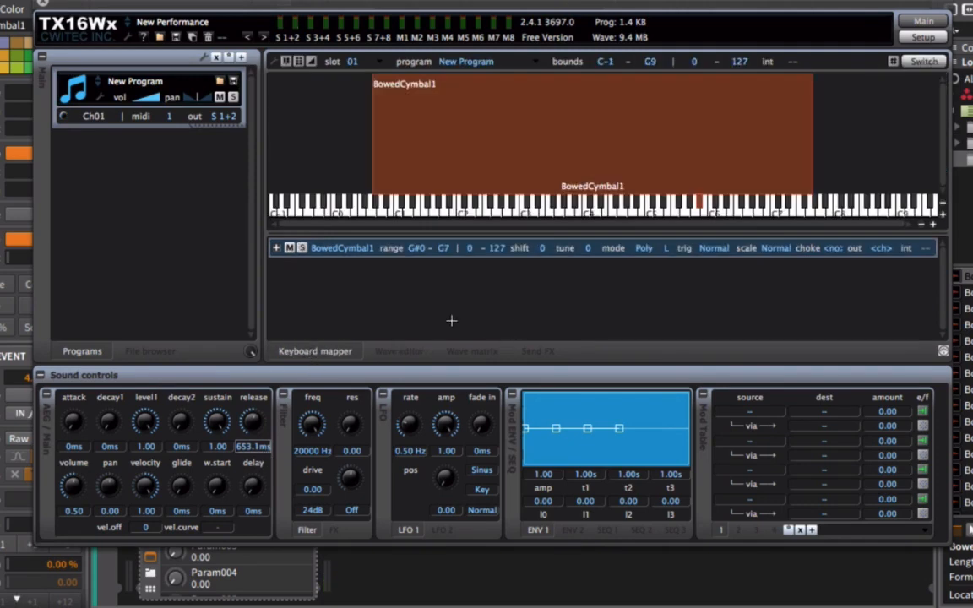
left_click(644, 248)
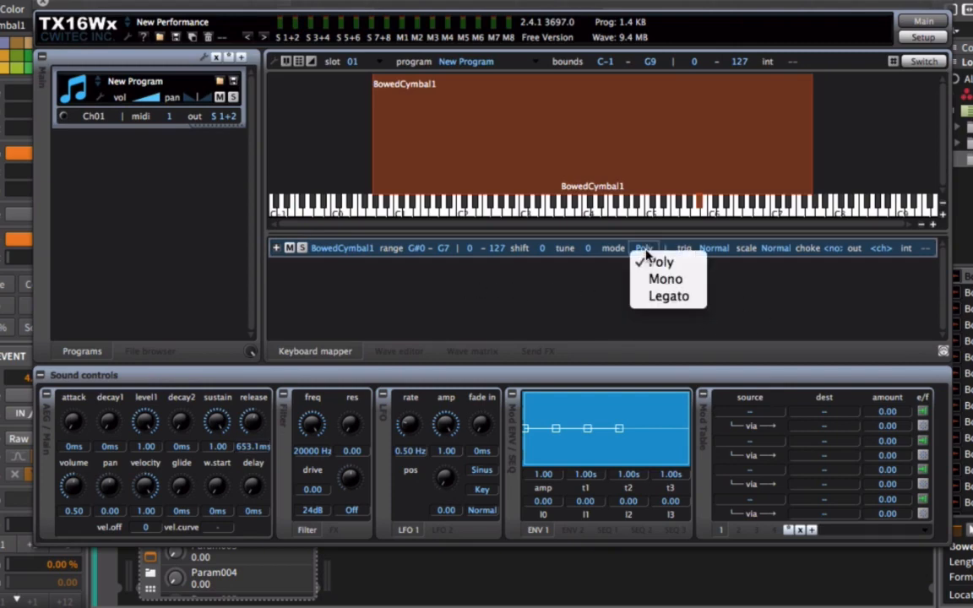
left_click(690, 282)
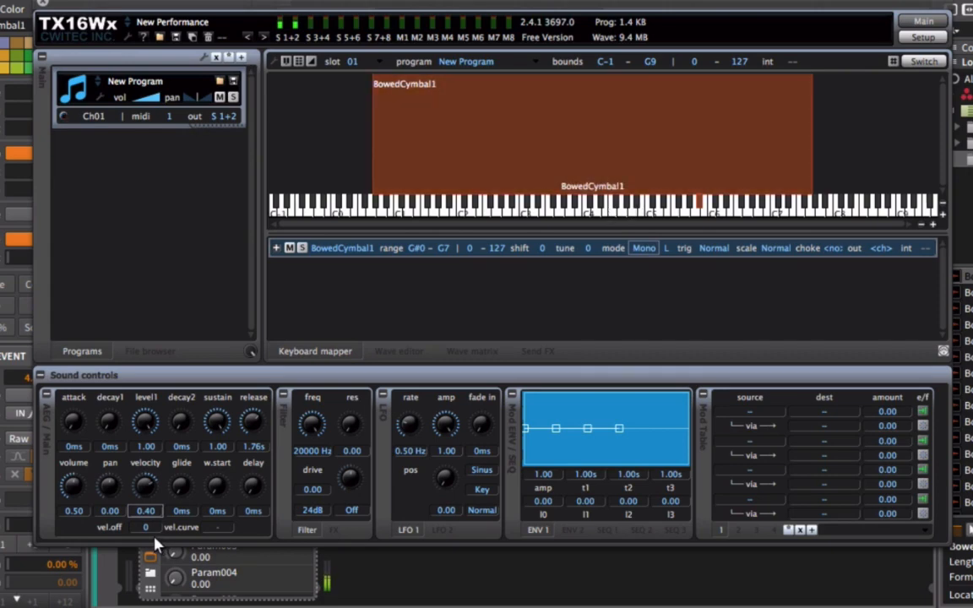
left_click_drag(69, 426, 29, 437)
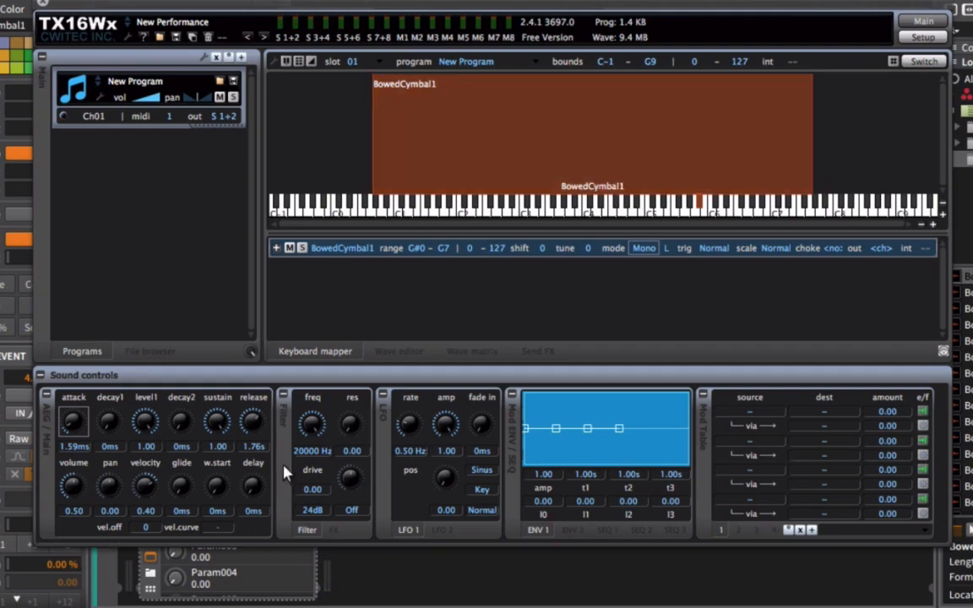
Turn on the filter as LowPass with a 12dB slope
left_click(359, 511)
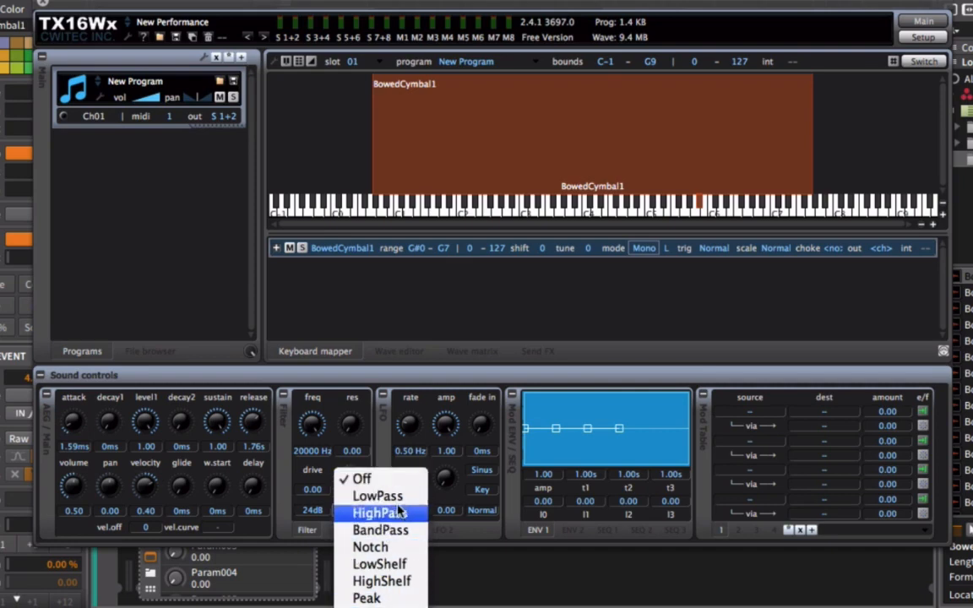
left_click(370, 496)
left_click(306, 513)
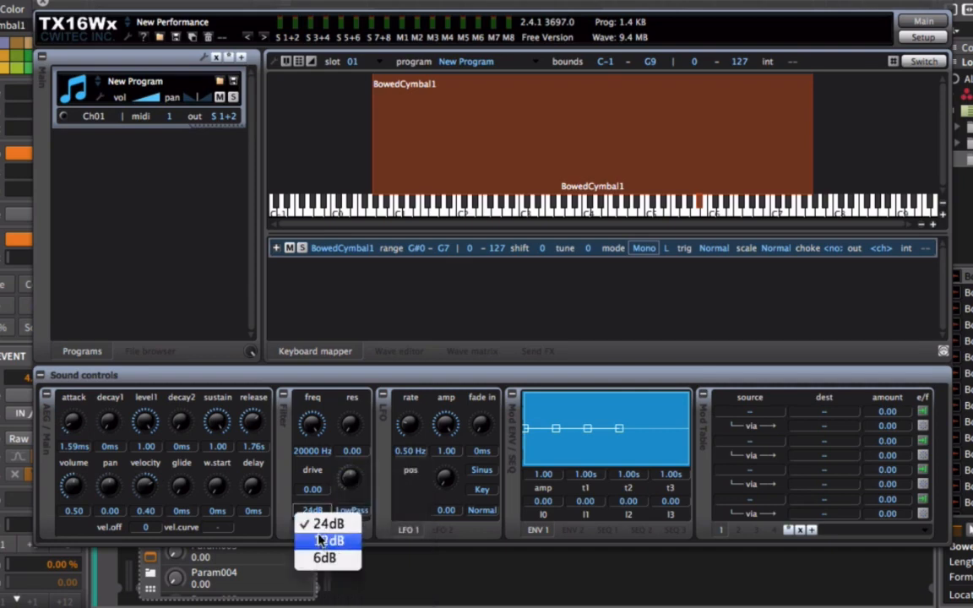
left_click(318, 541)
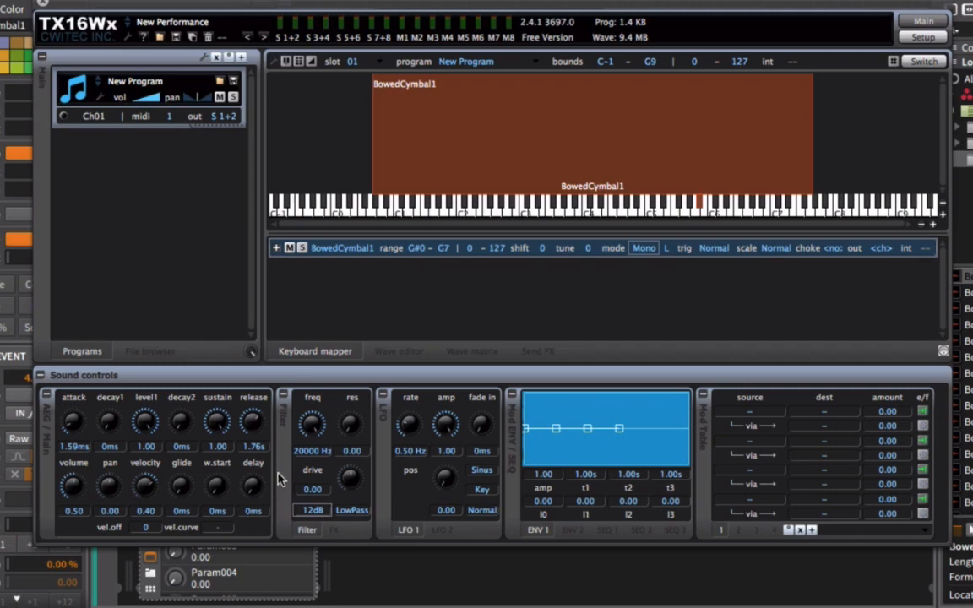
Set the filter's resonance to 0.30, its cutoff frequency to 800 Hz and its drive to 0.60
left_click_drag(348, 450, 377, 454)
left_click_drag(316, 454, 229, 457)
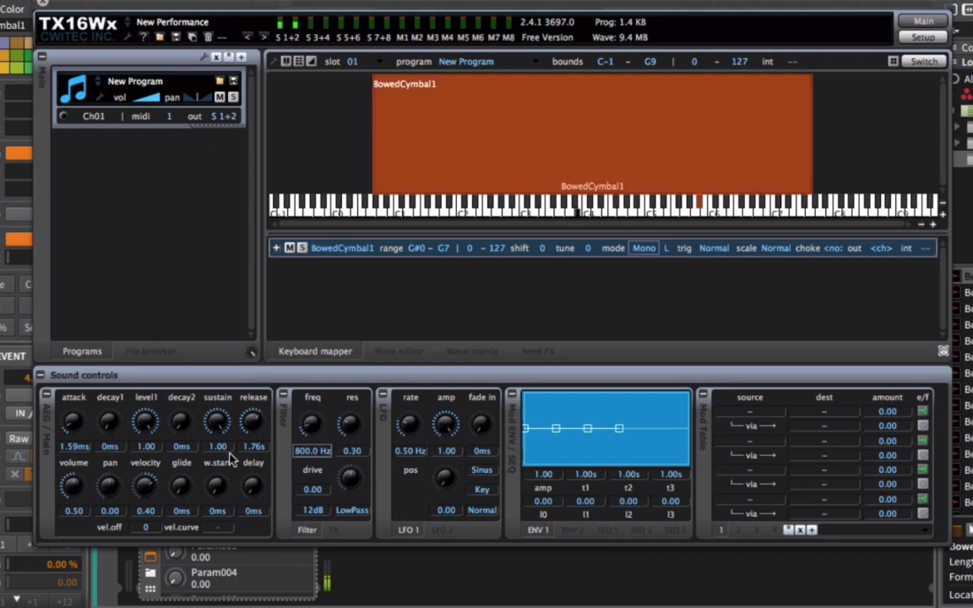
left_click_drag(310, 491, 373, 504)
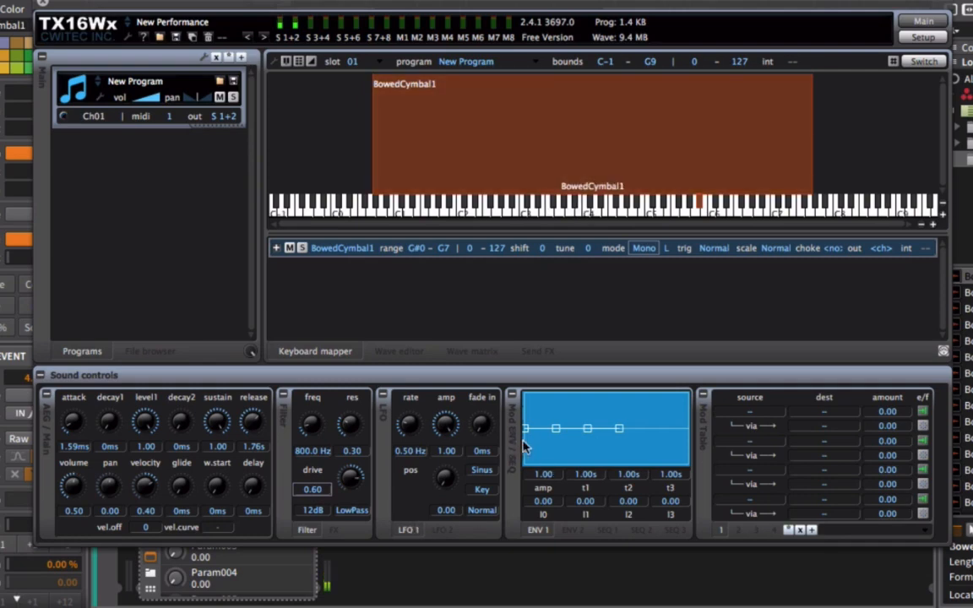
Shape ENV 1 as a decay: levels -1.00, -0.02, -1.00 and -1.00, with times 0 ms, about 8.60 s and about 862.7 ms
left_click_drag(551, 434, 560, 467)
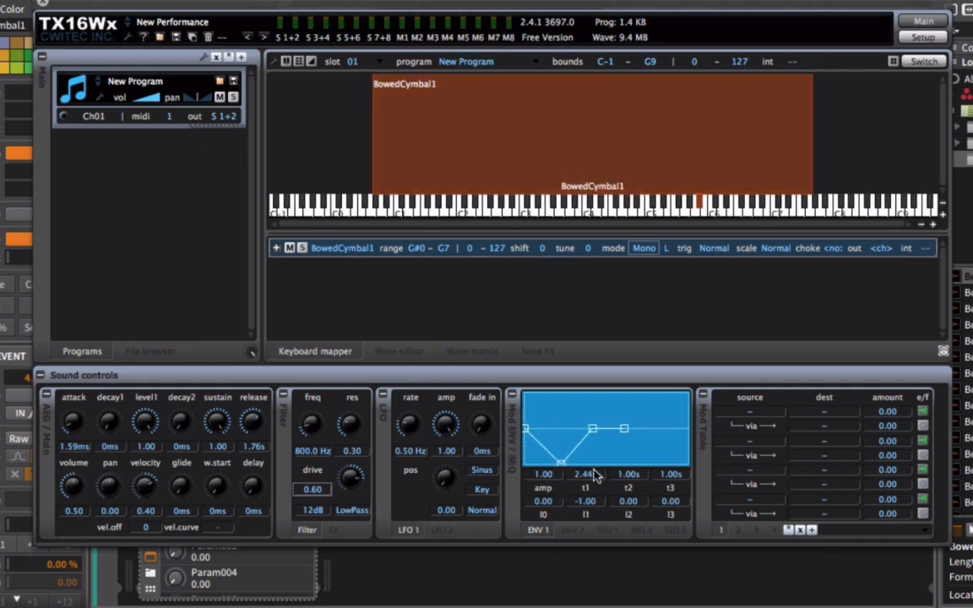
left_click_drag(595, 430, 626, 483)
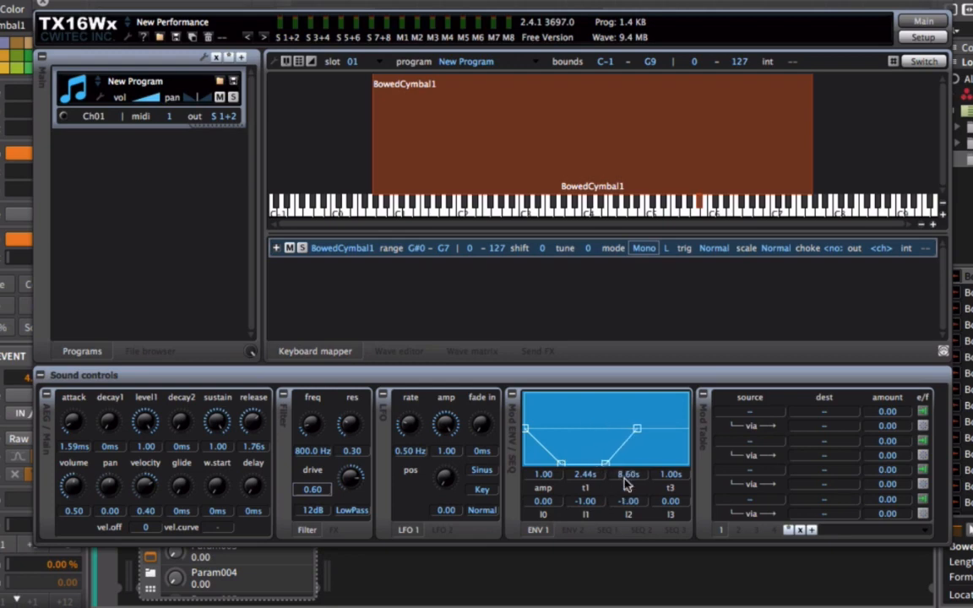
left_click_drag(632, 432, 636, 463)
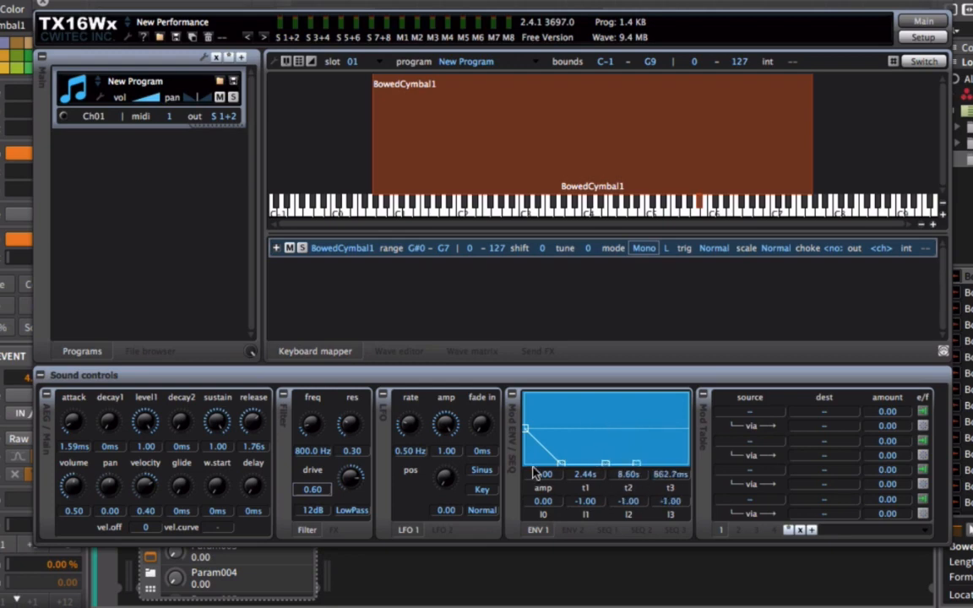
mouse_move(523, 431)
left_mouse_down()
mouse_move(561, 467)
mouse_move(558, 445)
mouse_move(515, 435)
left_mouse_up()
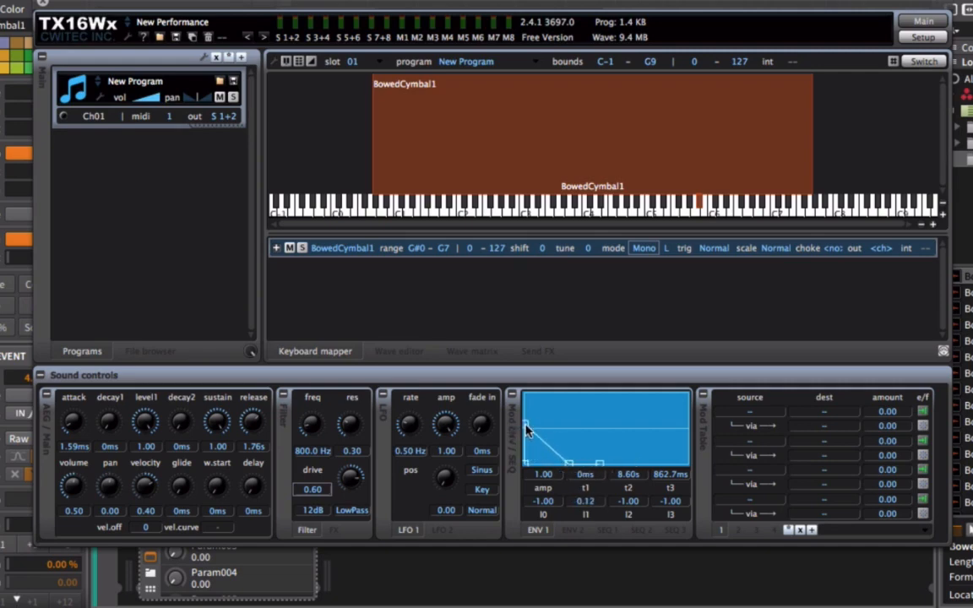
mouse_move(525, 426)
left_mouse_down()
mouse_move(536, 434)
mouse_move(513, 429)
left_mouse_up()
Route ENV1 to Filter Freq in the first modulation slot with an amount of +9800 Hz
left_click(748, 411)
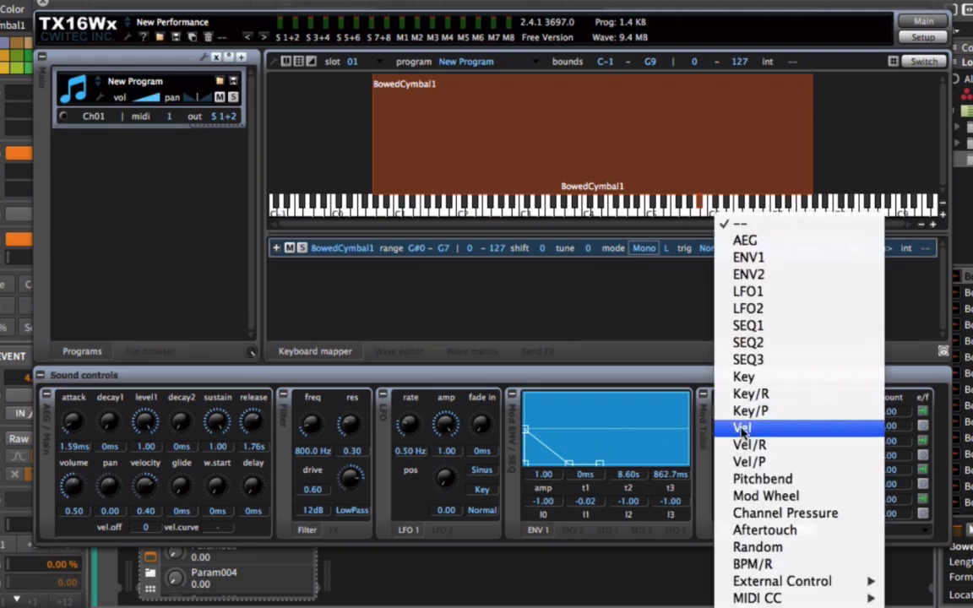
left_click(798, 257)
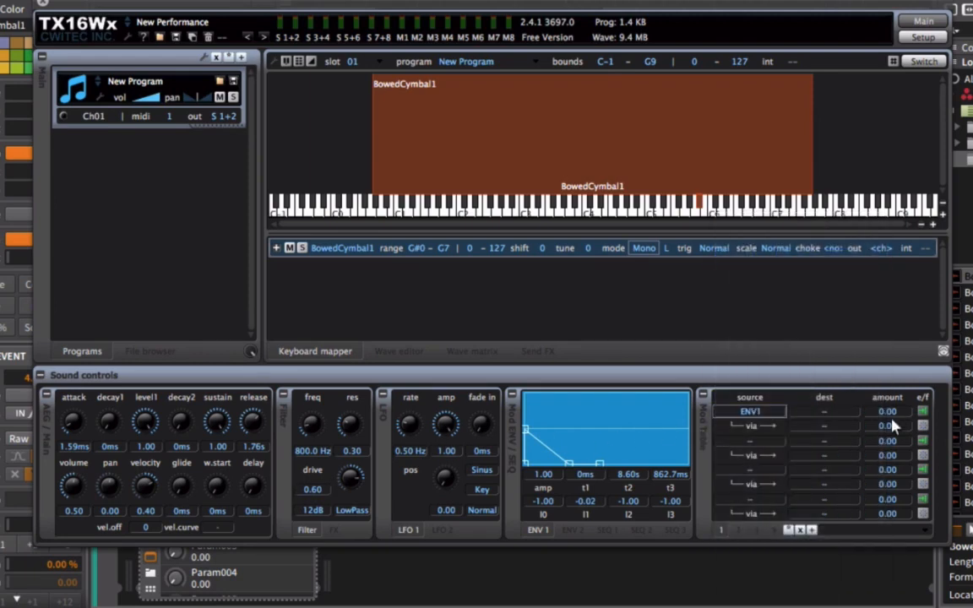
left_click(826, 411)
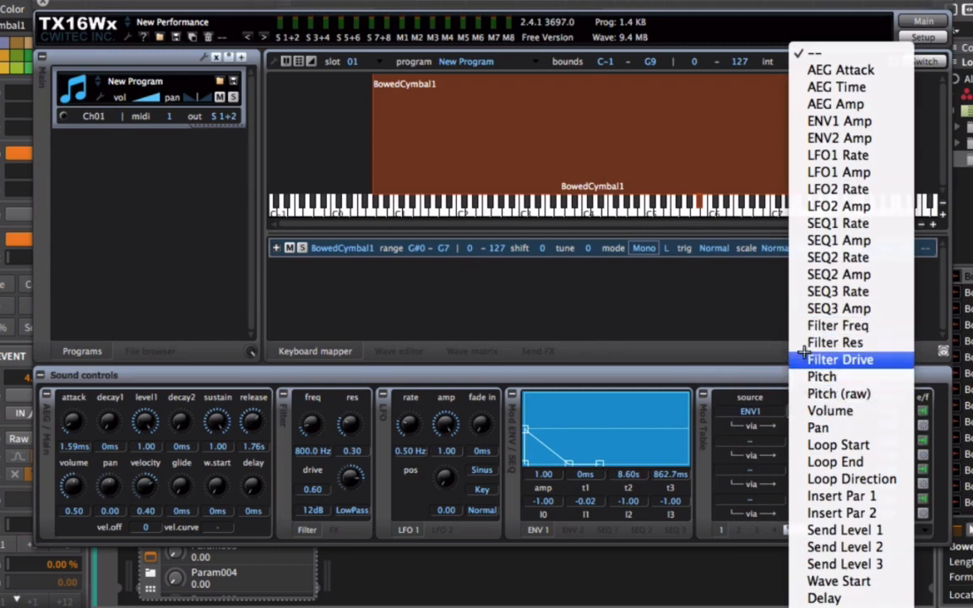
left_click(807, 325)
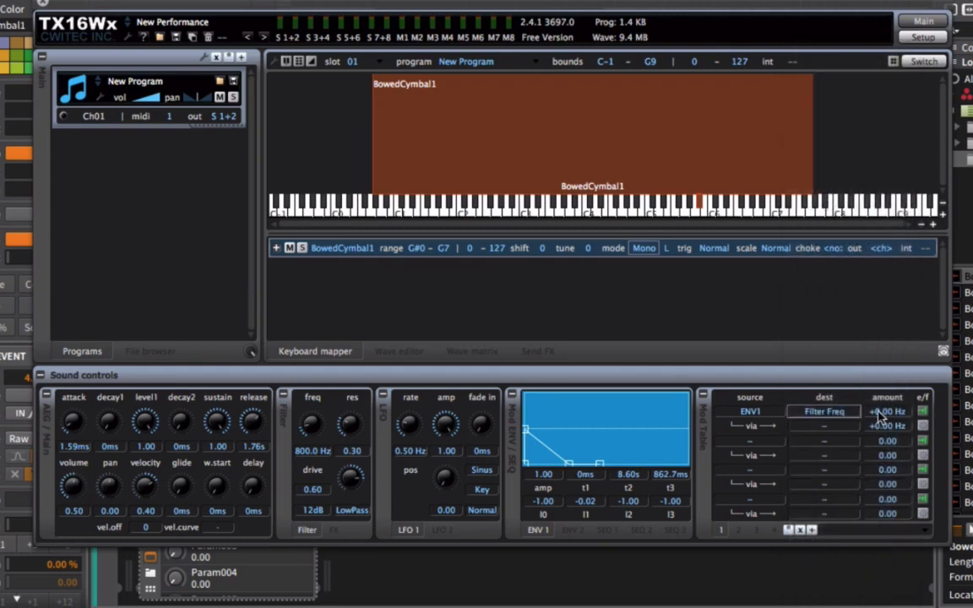
left_click_drag(880, 411, 945, 426)
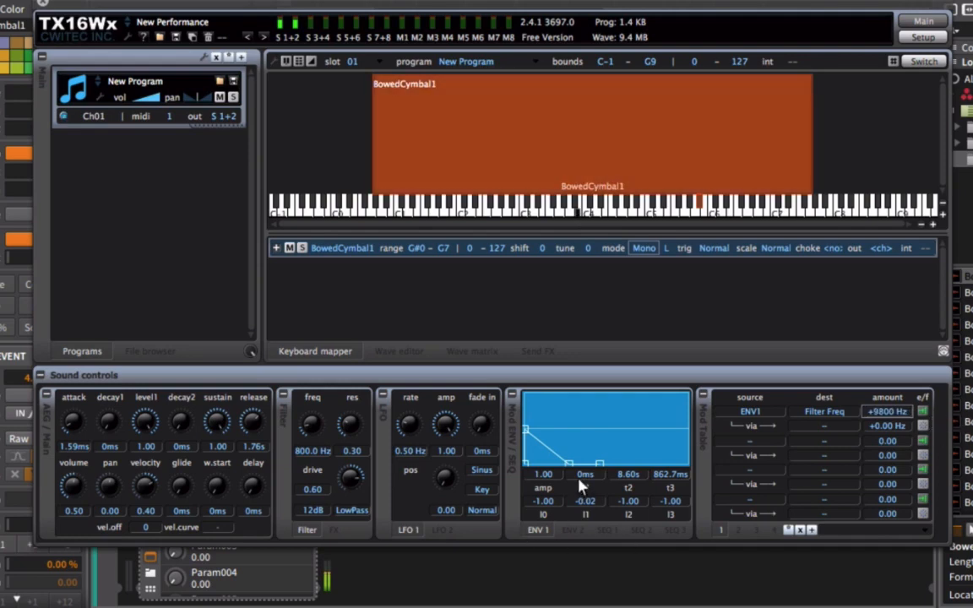
Shorten ENV 1's decay by setting its t2 time to about 901.9 ms
mouse_move(566, 471)
left_mouse_down()
mouse_move(556, 461)
mouse_move(544, 473)
mouse_move(560, 488)
left_mouse_up()
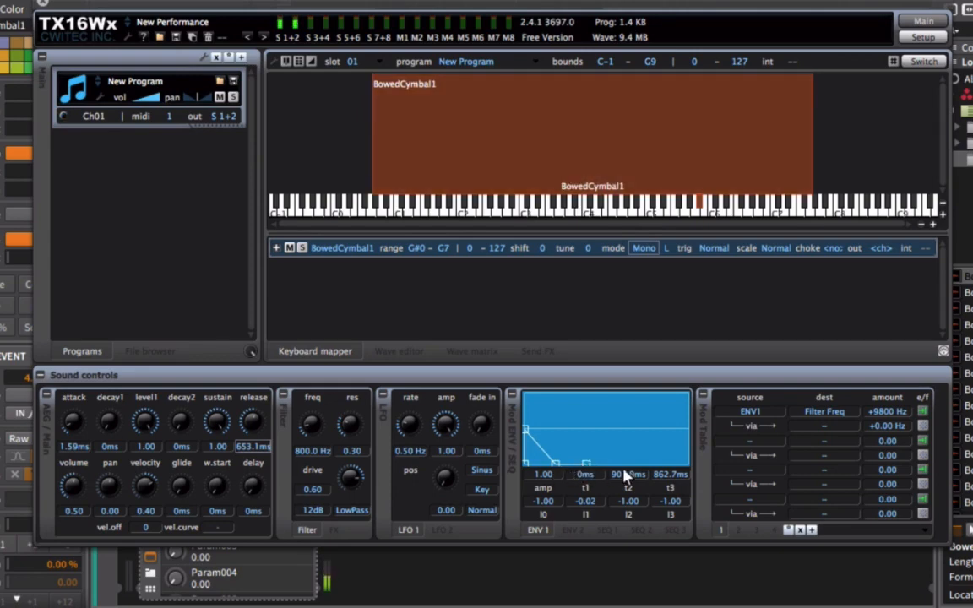
mouse_move(665, 476)
left_mouse_down()
mouse_move(638, 477)
mouse_move(676, 483)
left_mouse_up()
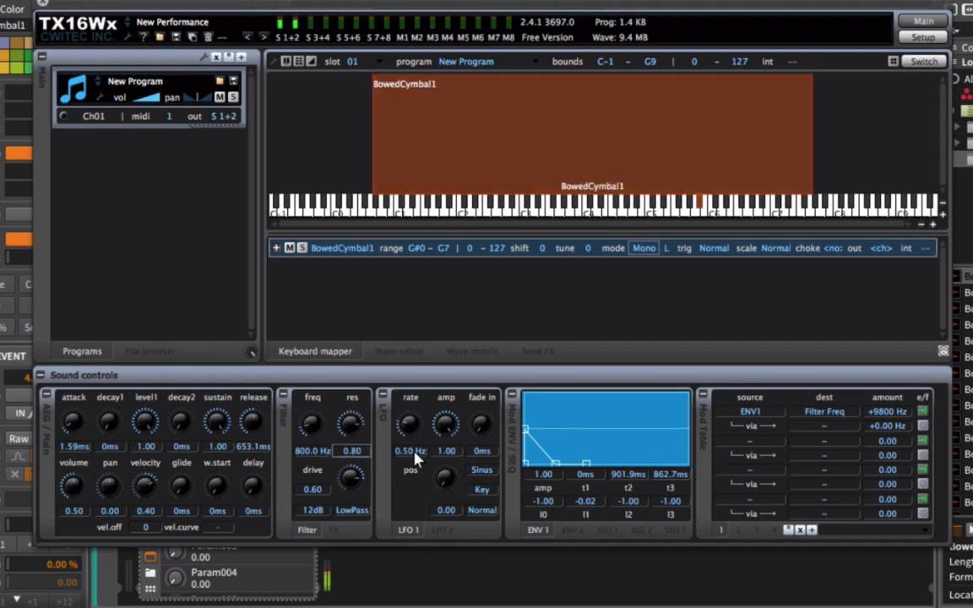
Set the filter's cutoff to about 346.5 Hz, its resonance to 0.70 and its slope to 24dB
left_click(299, 452)
left_click_drag(297, 456, 335, 463)
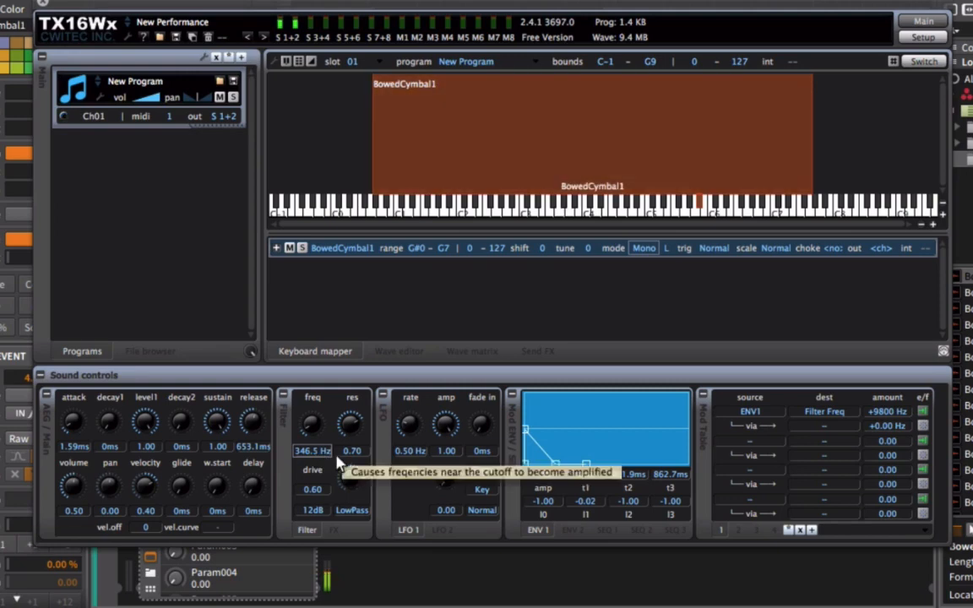
left_click(313, 511)
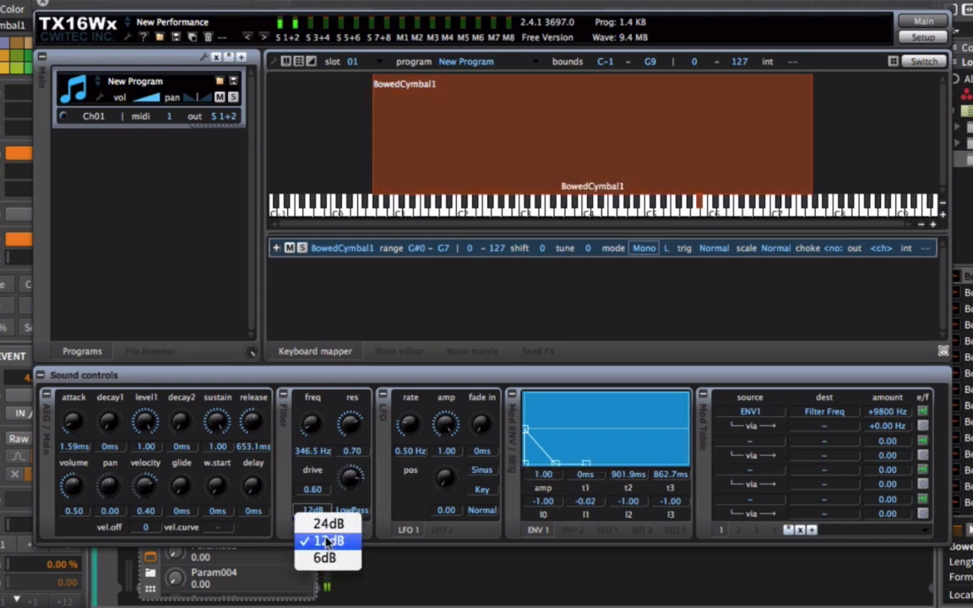
left_click(328, 524)
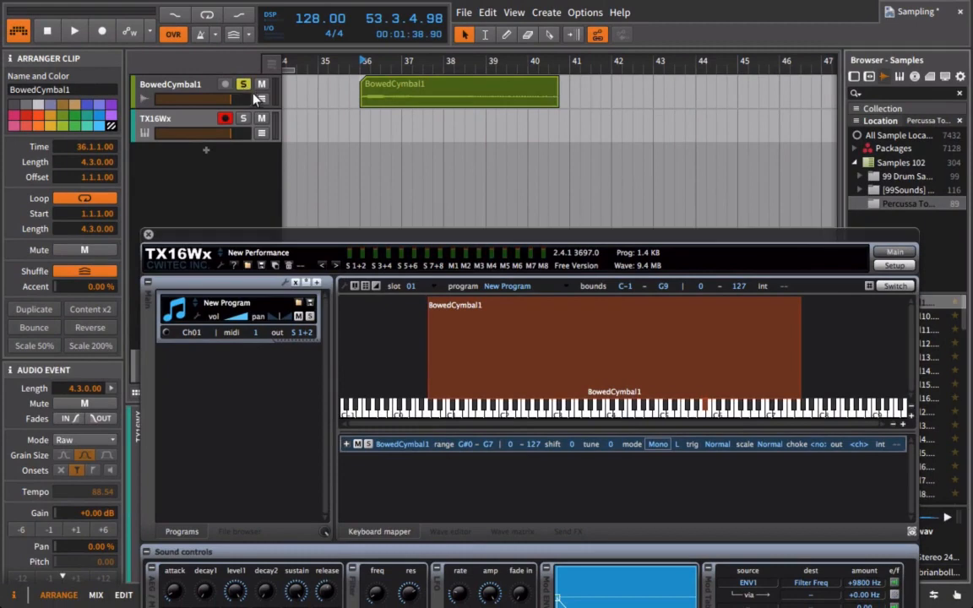
Play a bit of the original BowedCymbal1 clip in the arranger for comparison and turn off its track's solo
left_click(243, 85)
key("space")
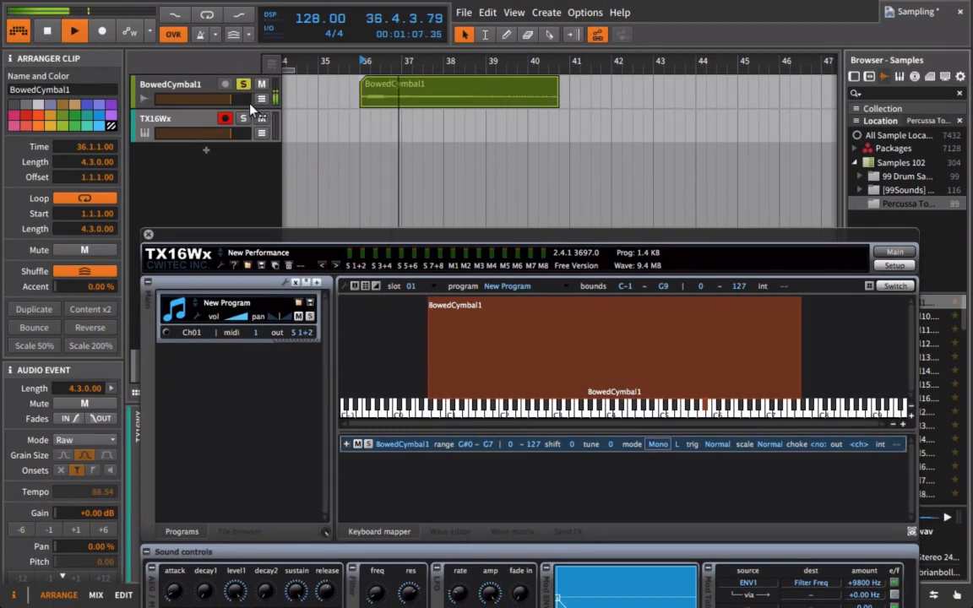
key("space")
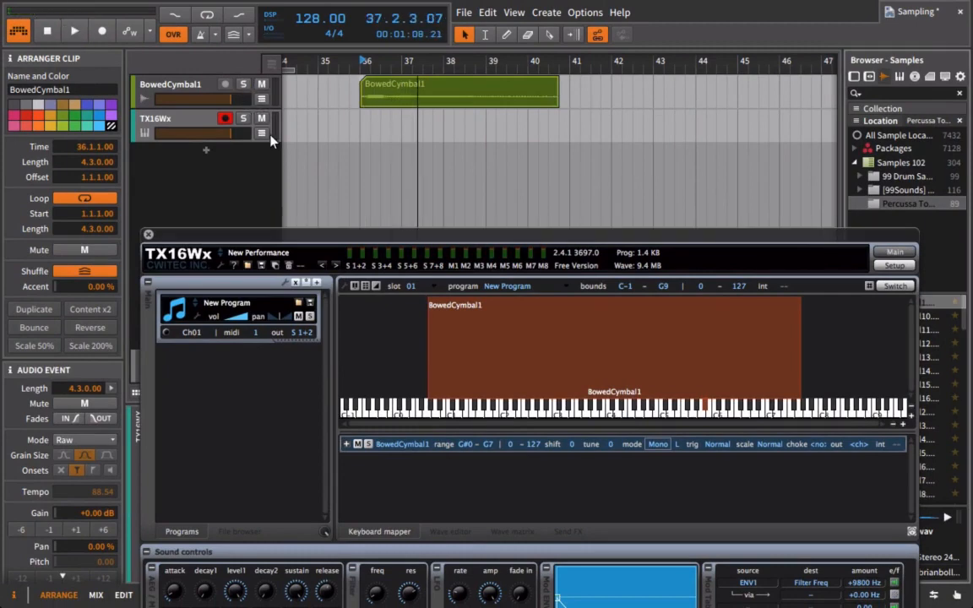